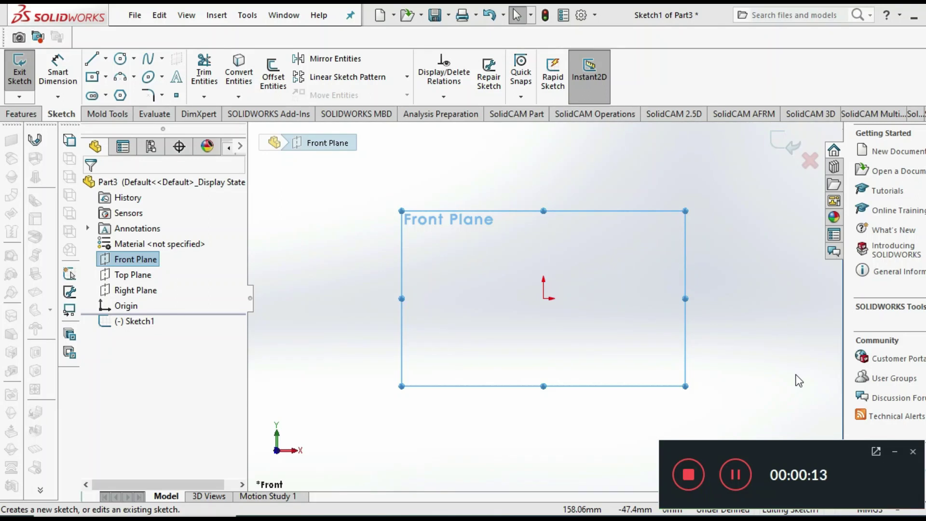
# Draw a large circle centred on the origin in Sketch1 on the Front Plane.
pyautogui.click(896, 452)
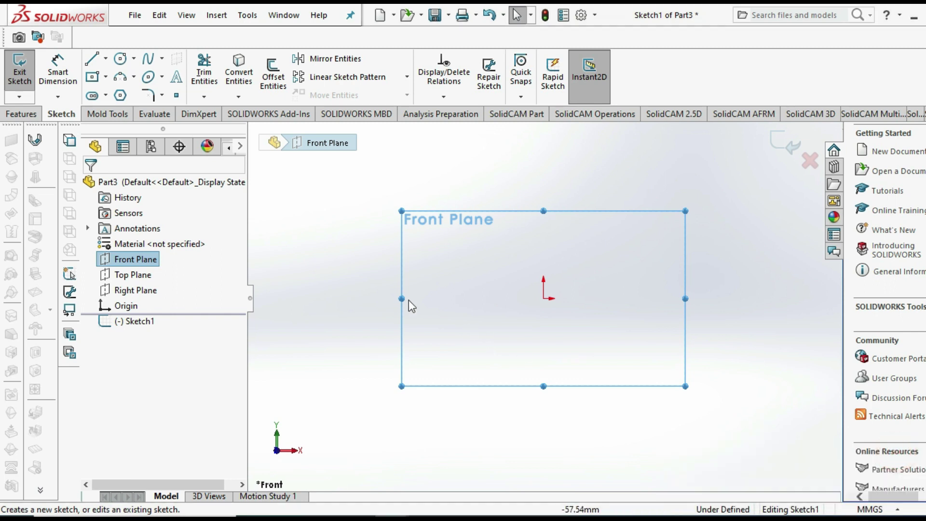
pyautogui.click(120, 58)
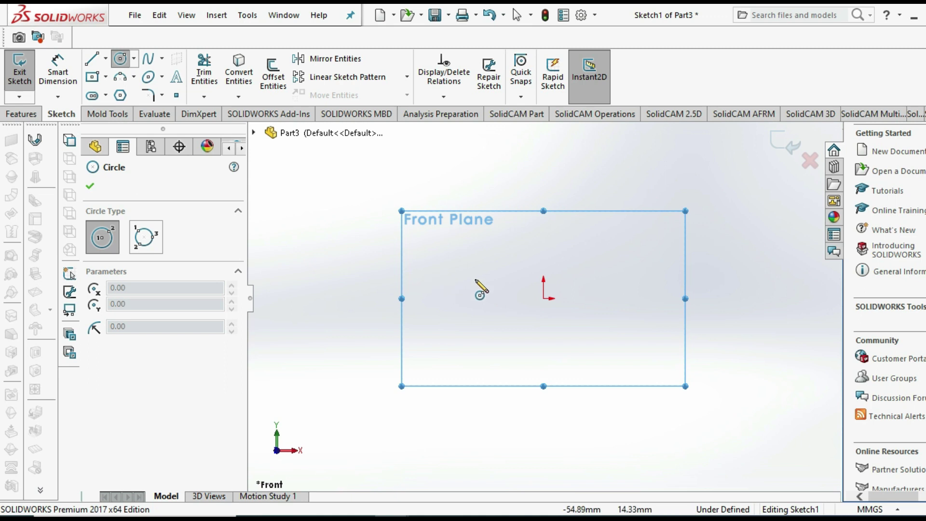
pyautogui.moveTo(544, 298); pyautogui.dragTo(555, 309)
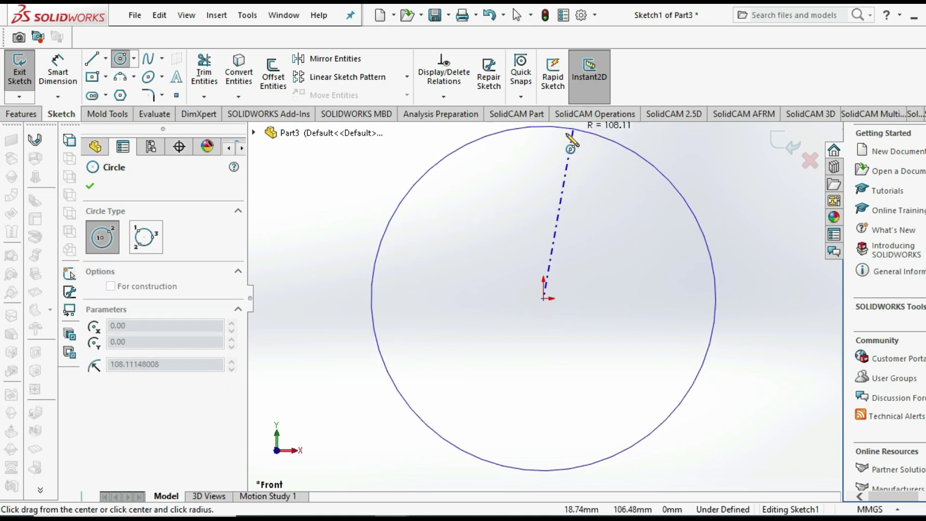
pyautogui.click(535, 139)
pyautogui.click(43, 77)
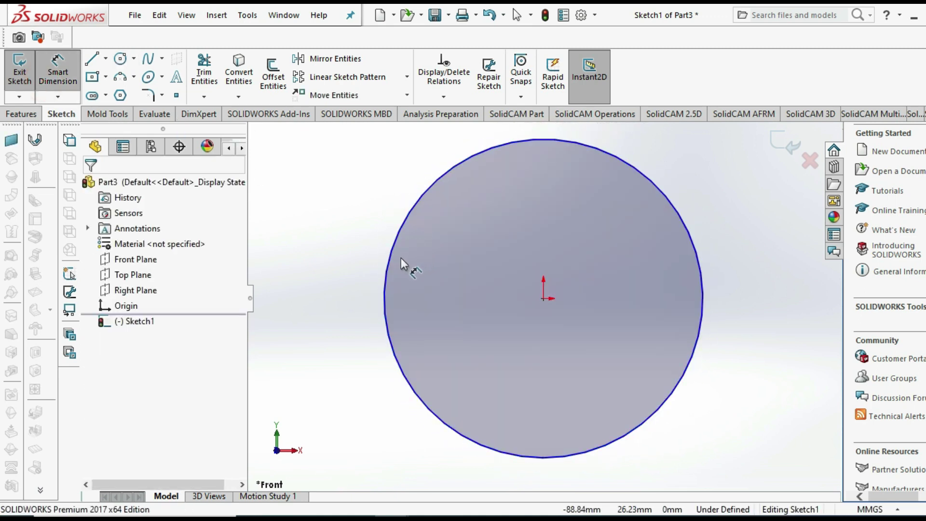
# Give the circle a 250 mm diameter dimension.
pyautogui.click(386, 265)
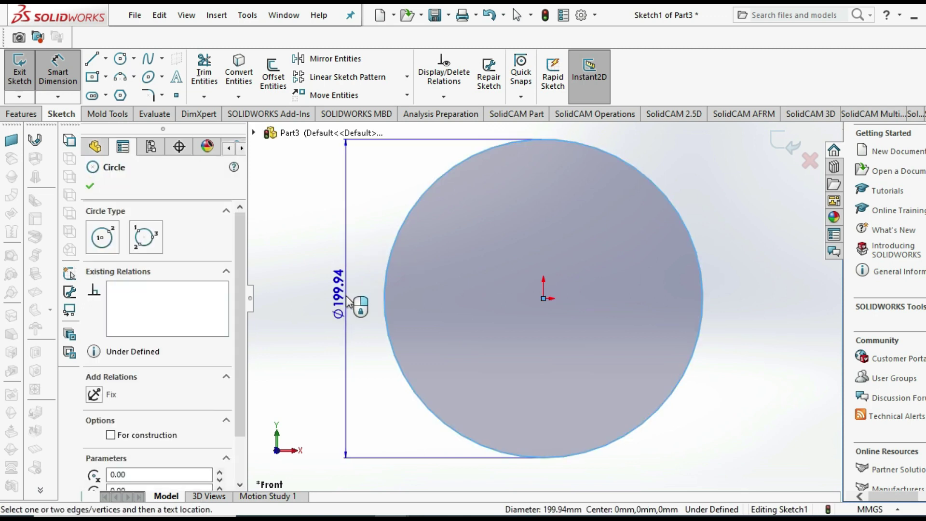
pyautogui.click(350, 299)
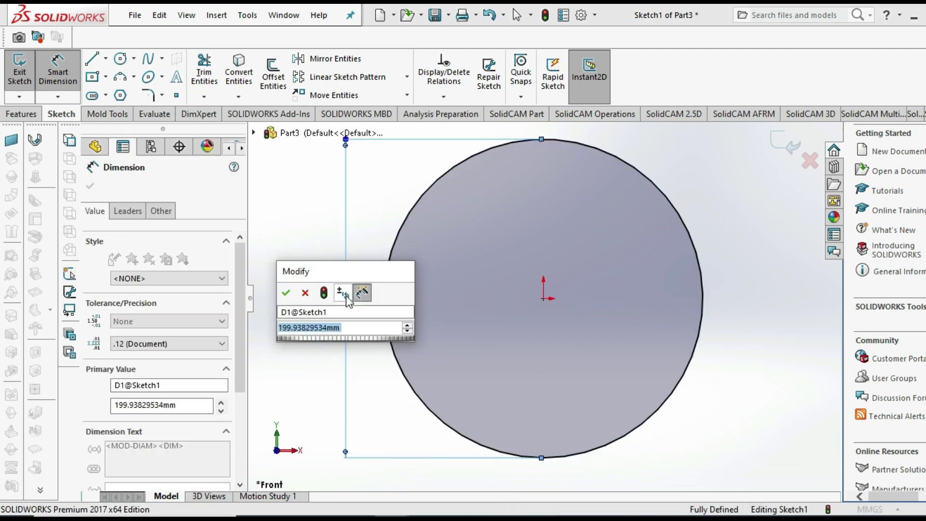
pyautogui.write('250mm')
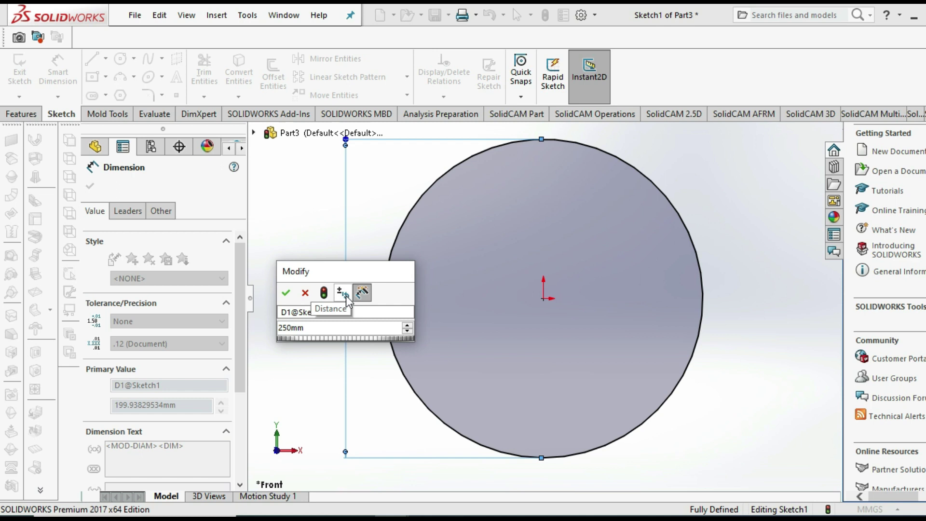
pyautogui.press('Return')
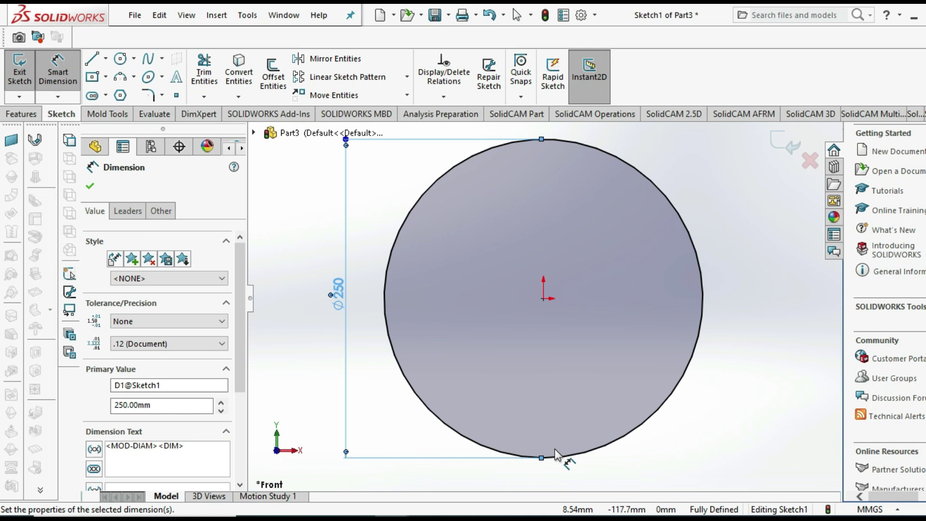
pyautogui.click(89, 187)
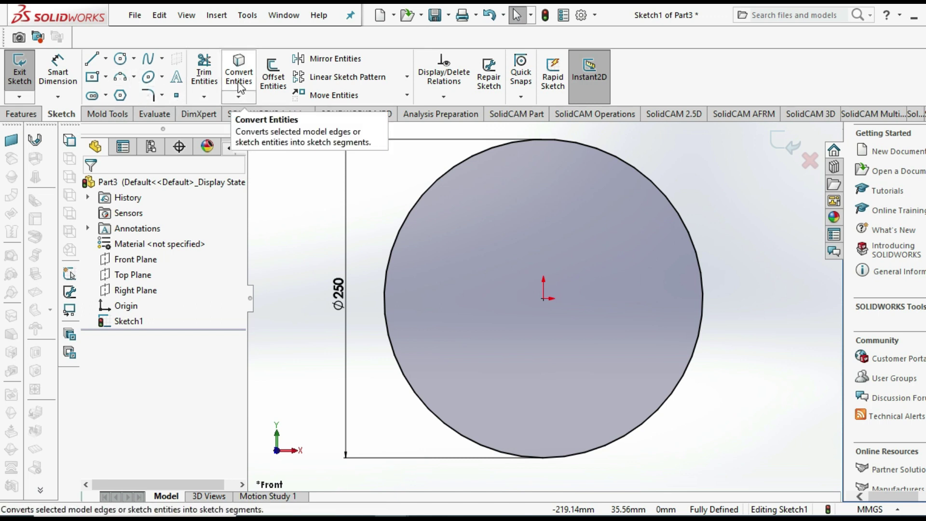
# Offset the circle 20 mm inward, reversed, to form the inner ring edge.
pyautogui.click(272, 82)
pyautogui.click(414, 202)
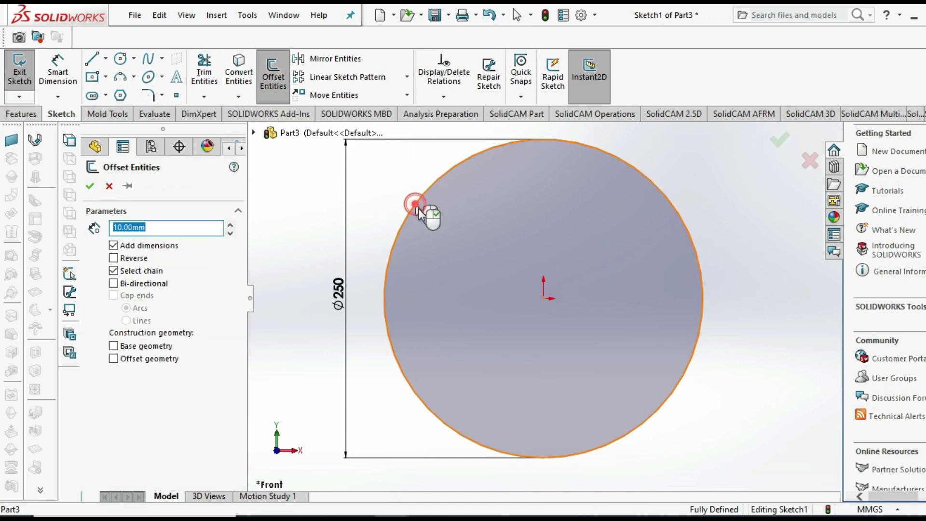
pyautogui.click(113, 258)
pyautogui.click(124, 228)
pyautogui.click(123, 227)
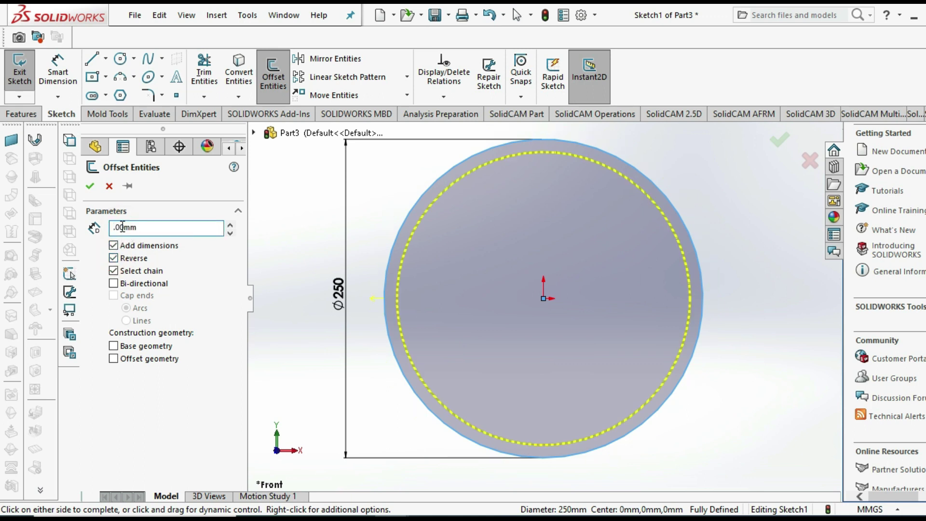
pyautogui.write('30')
pyautogui.press('Return')
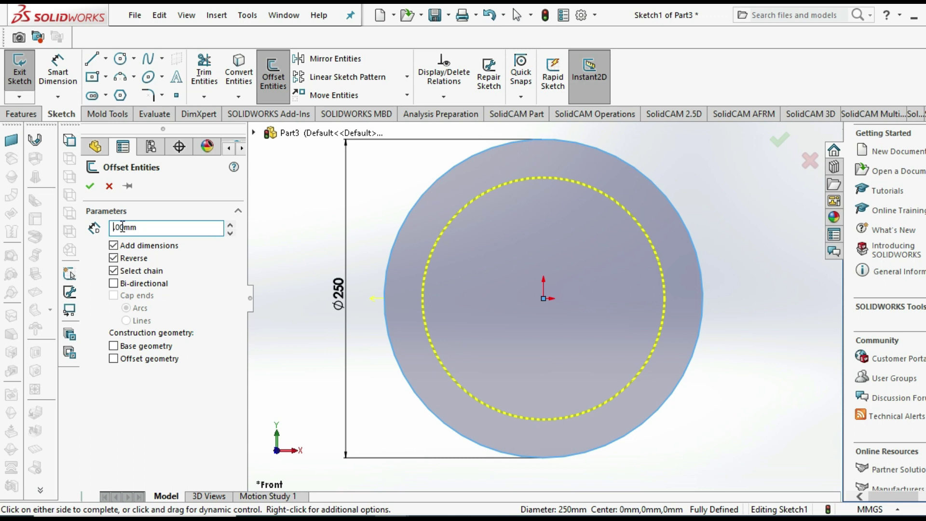
pyautogui.write('20')
pyautogui.press('Return')
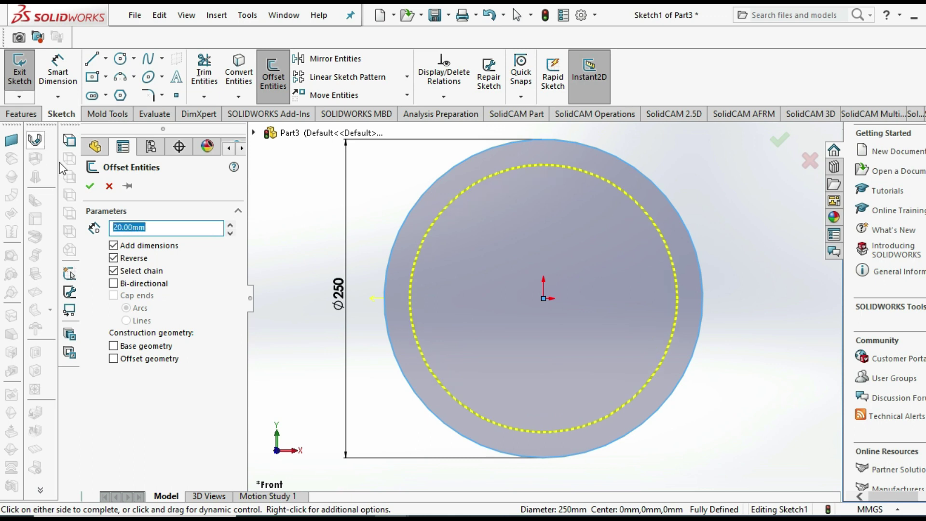
pyautogui.click(90, 186)
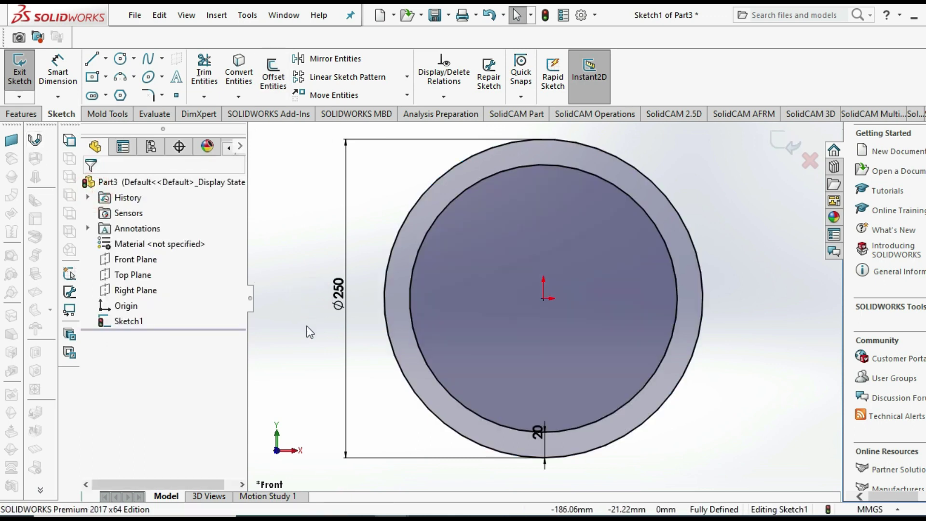
pyautogui.click(8, 112)
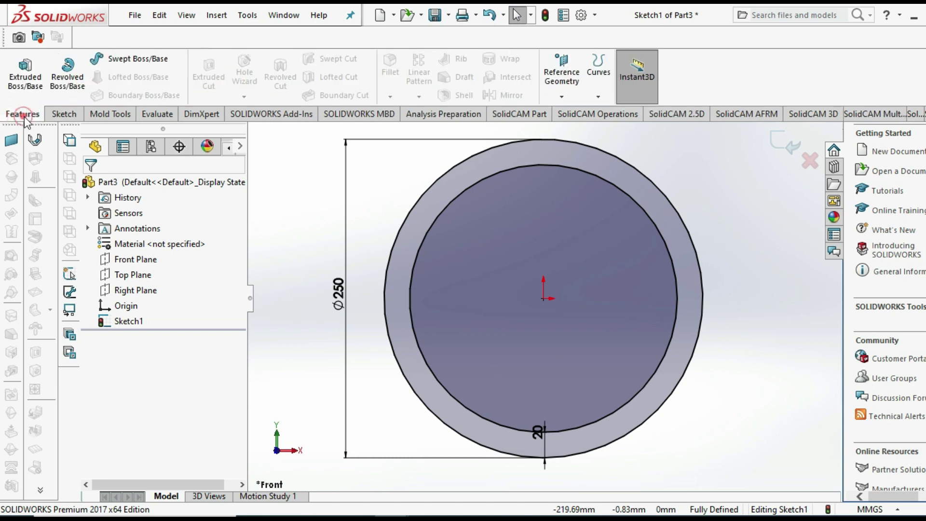
# Extrude the ring profile to a 35 mm blind depth, correcting the mistyped 350.
pyautogui.click(29, 79)
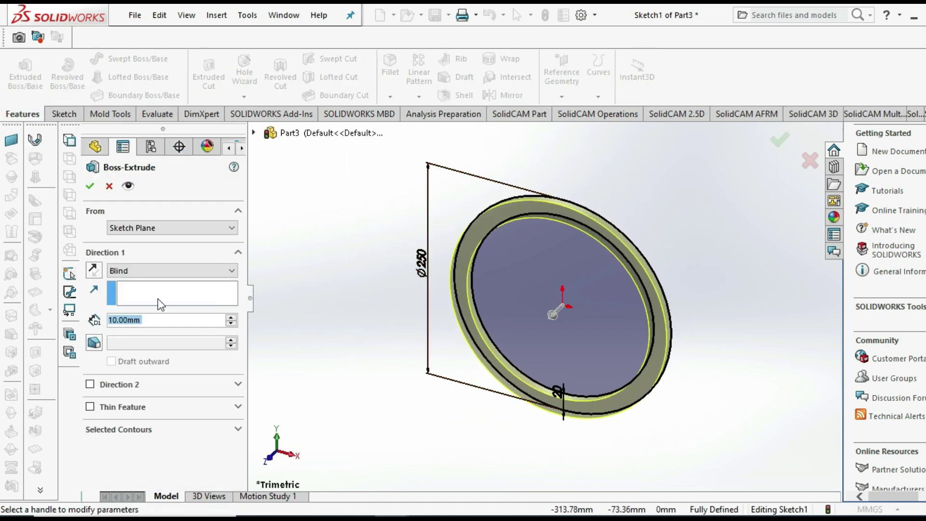
pyautogui.click(114, 320)
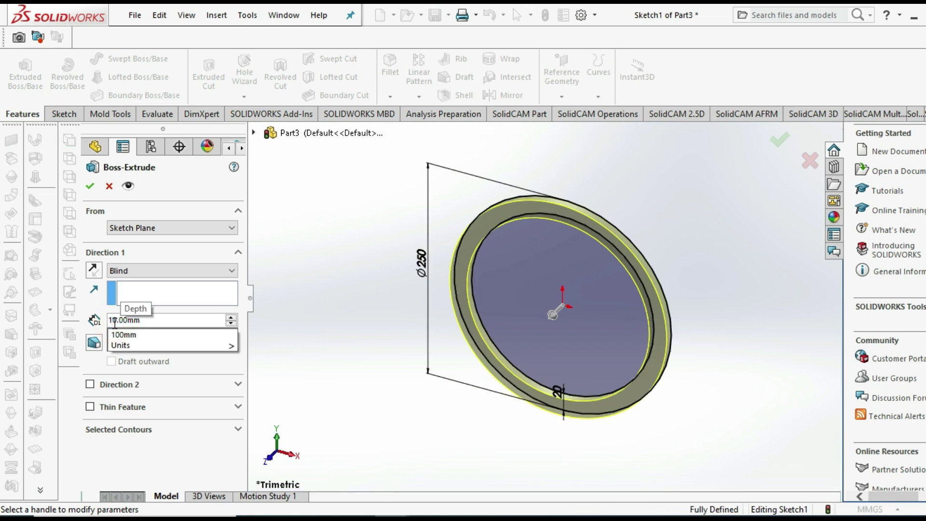
pyautogui.click(114, 321)
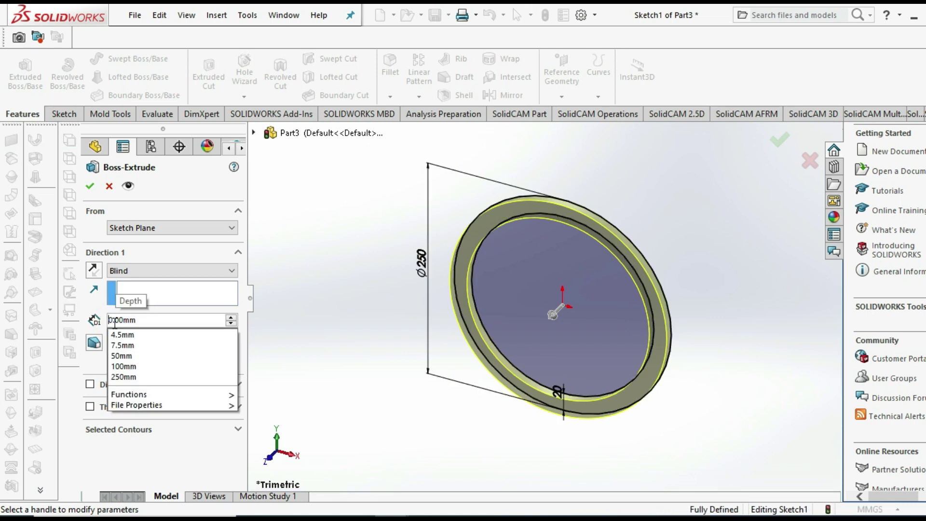
pyautogui.write('350')
pyautogui.press('Return')
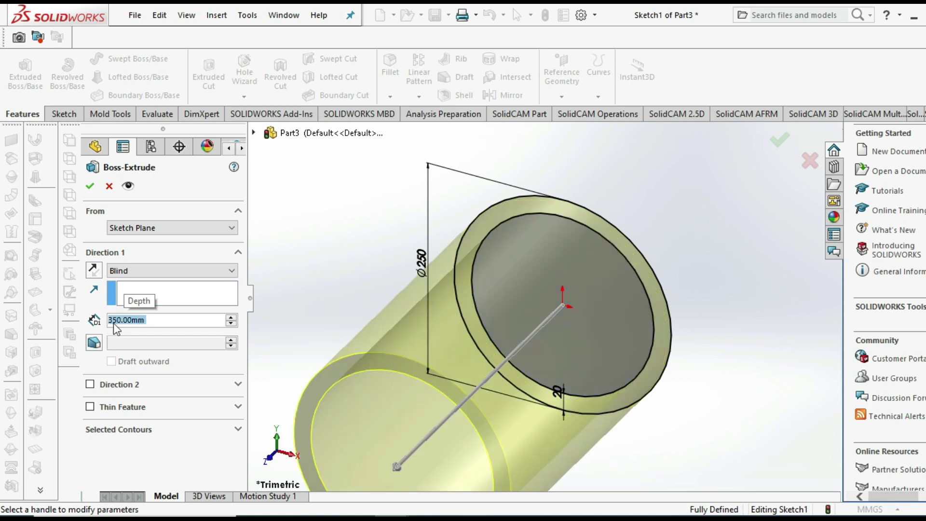
pyautogui.click(115, 322)
pyautogui.press('BackSpace')
pyautogui.press('BackSpace')
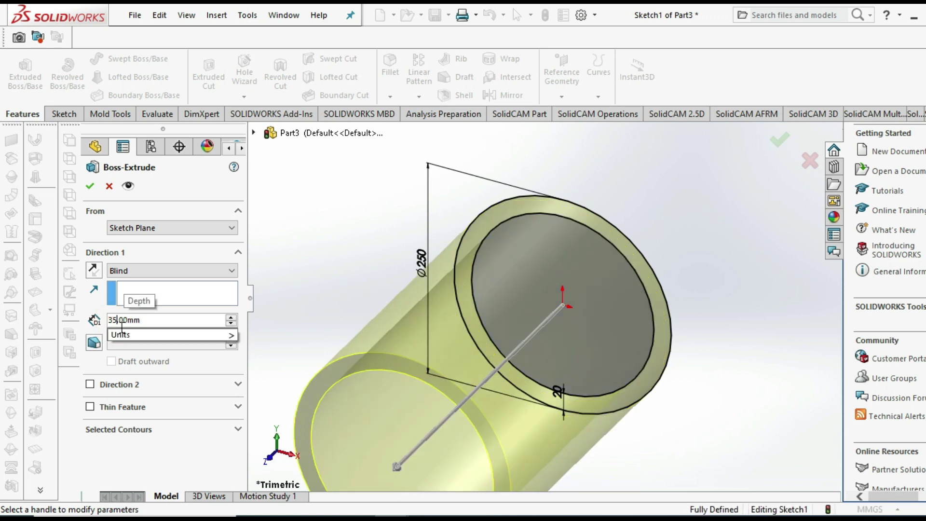
pyautogui.write('.')
pyautogui.press('Return')
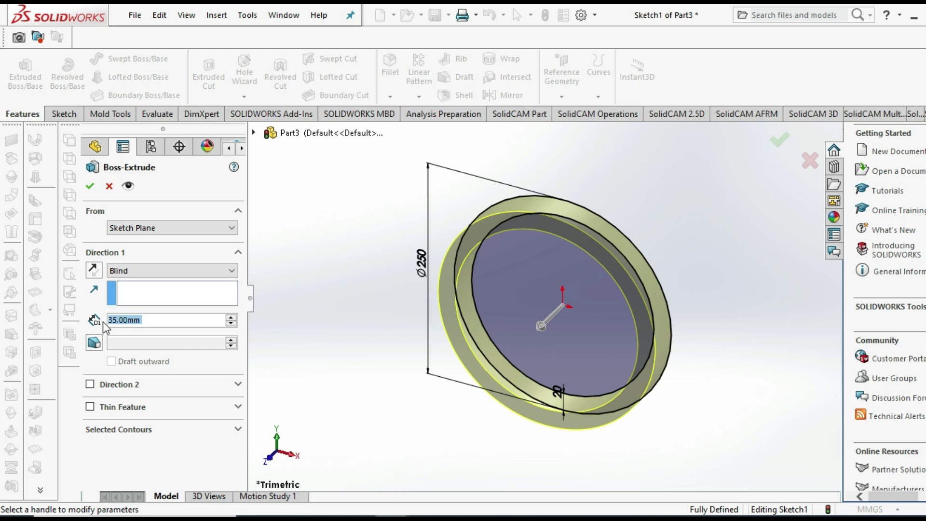
pyautogui.click(90, 186)
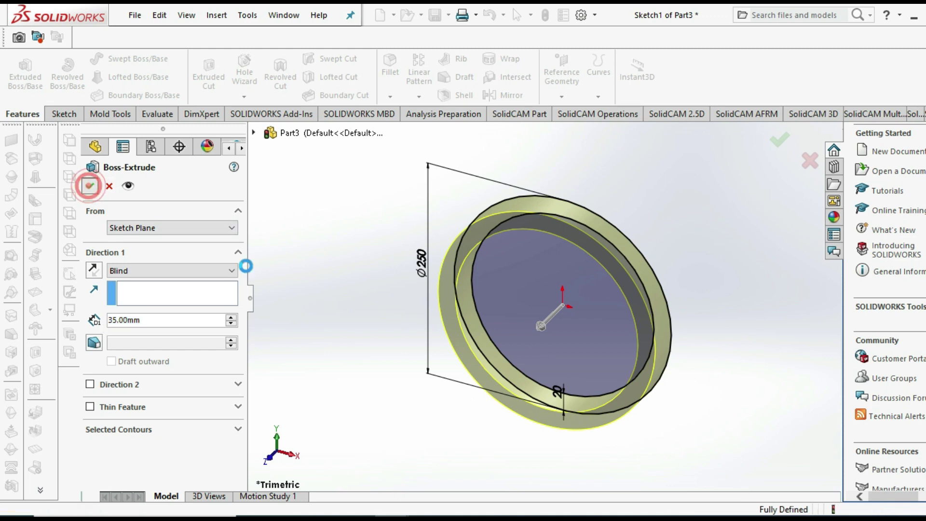
# Open Sketch2 on the ring's front face and view it Normal To.
pyautogui.moveTo(355, 330); pyautogui.dragTo(412, 366, button='right')
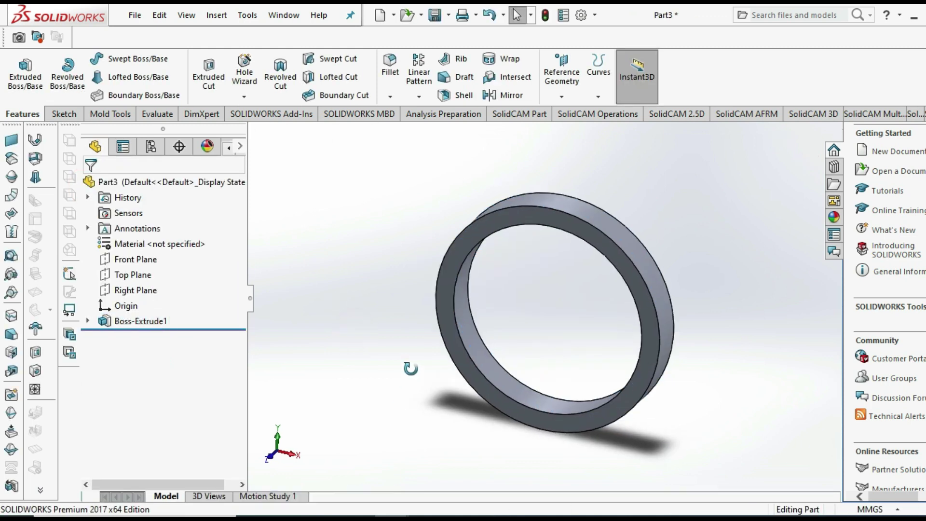
pyautogui.click(451, 358)
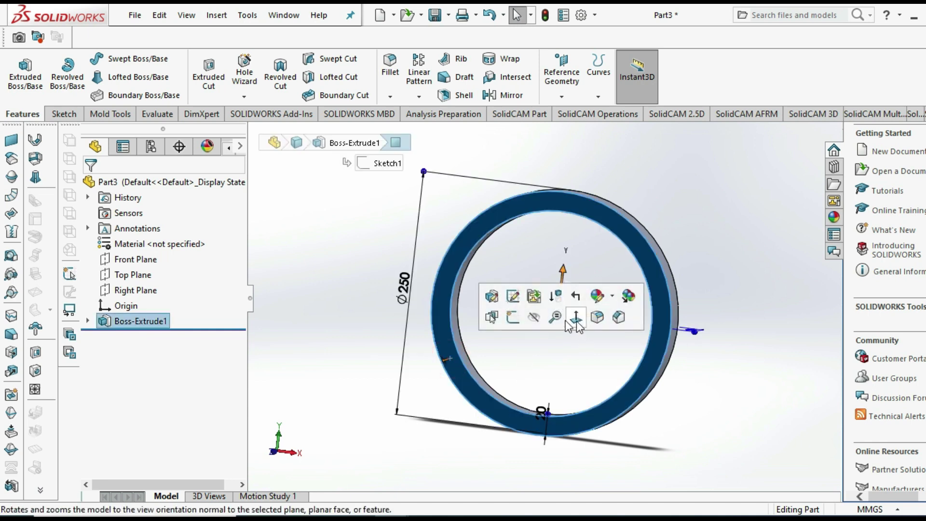
pyautogui.click(512, 317)
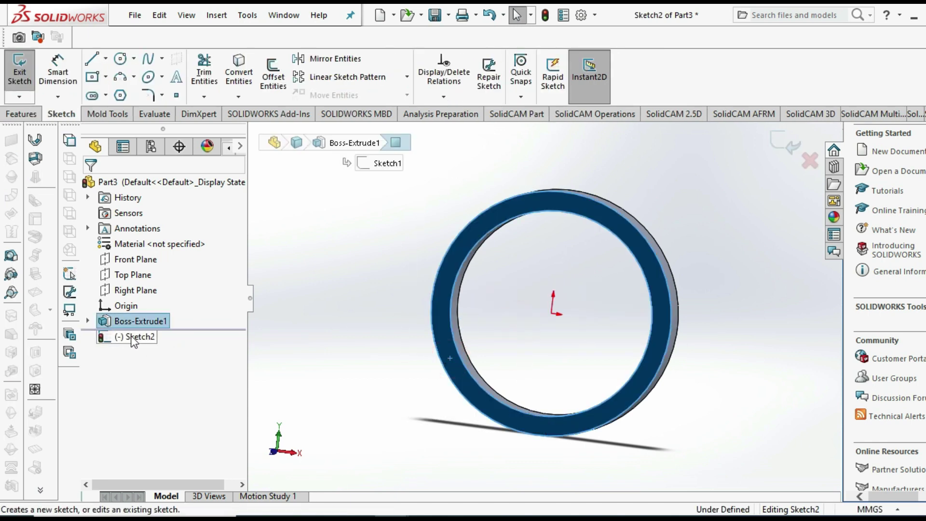
pyautogui.rightClick(127, 336)
pyautogui.click(167, 314)
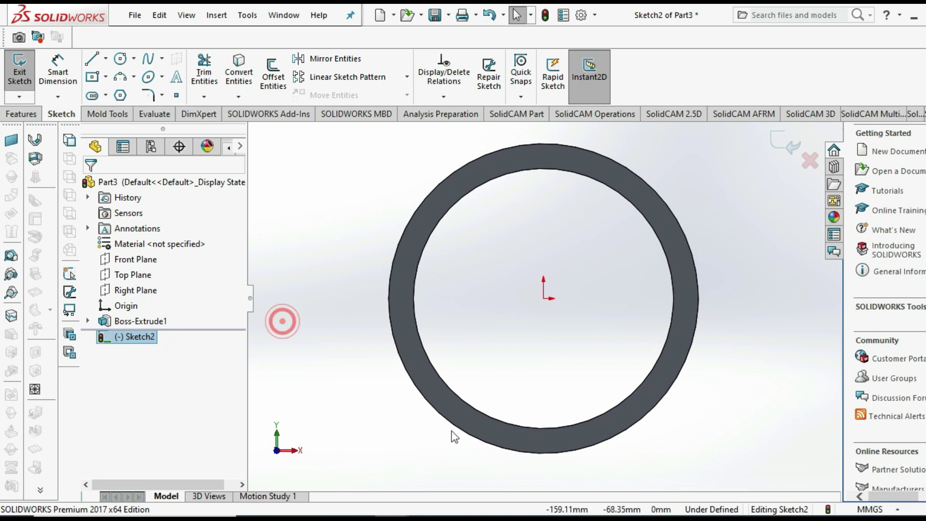
pyautogui.scroll(-3, 643, 429)
pyautogui.scroll(3, 573, 437)
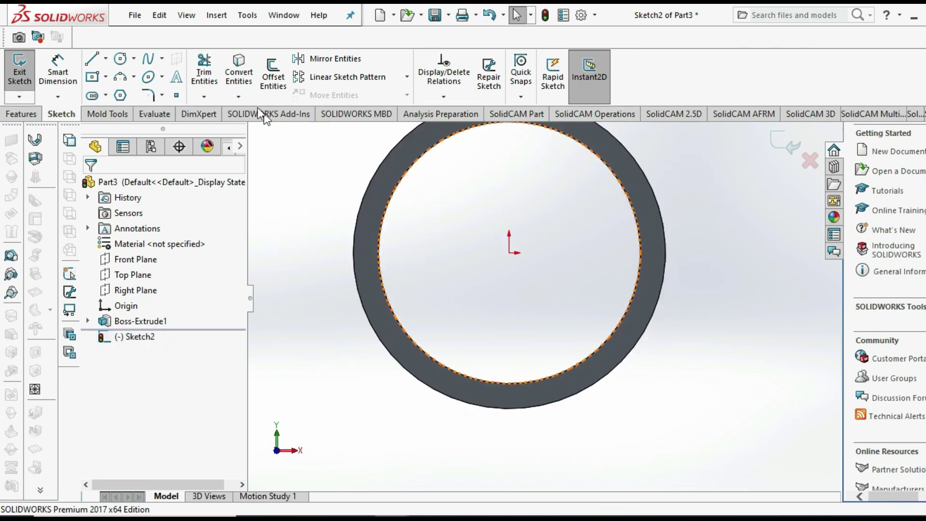
pyautogui.click(106, 59)
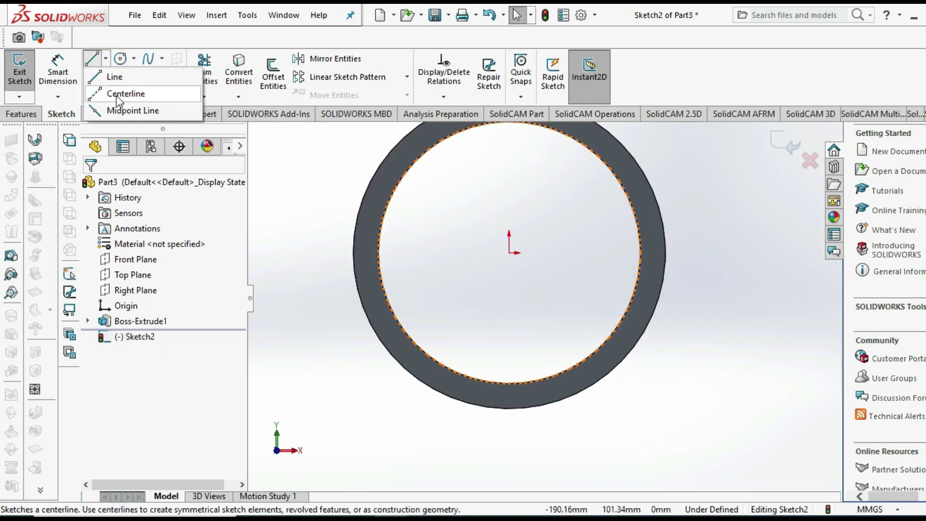
# Draw a vertical construction centerline down from the origin past the ring.
pyautogui.click(116, 94)
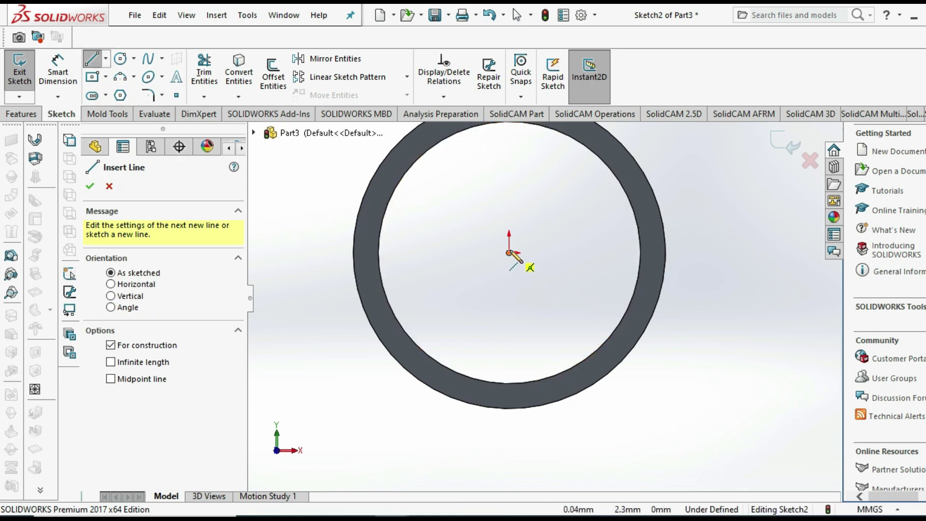
pyautogui.click(508, 252)
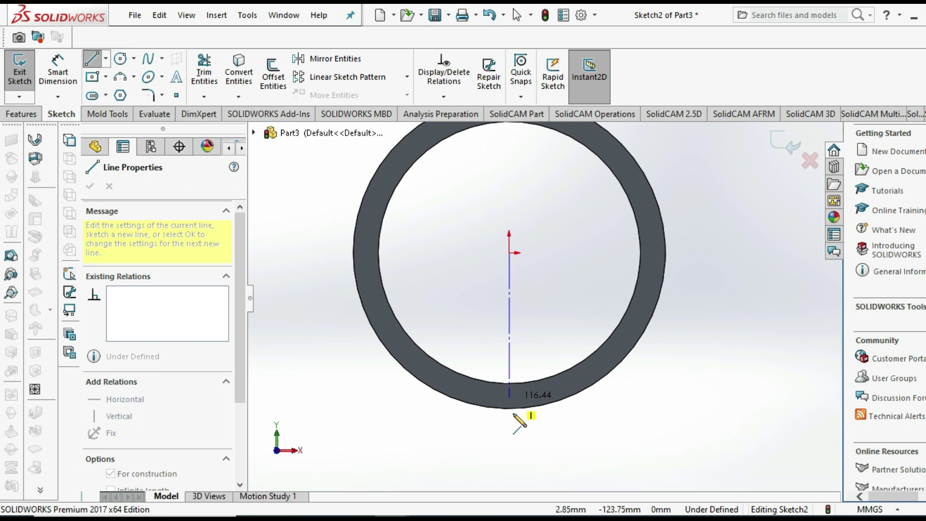
pyautogui.click(509, 451)
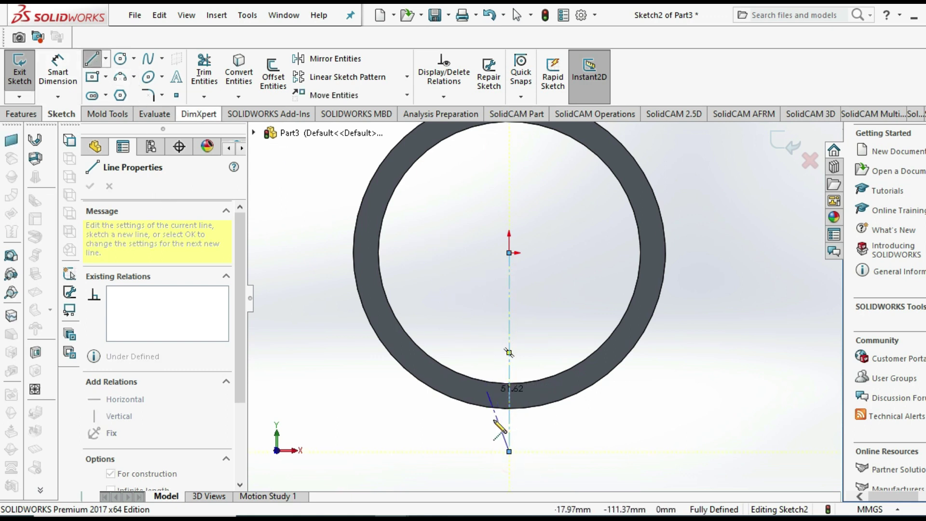
pyautogui.scroll(-2, 502, 437)
pyautogui.press('Escape')
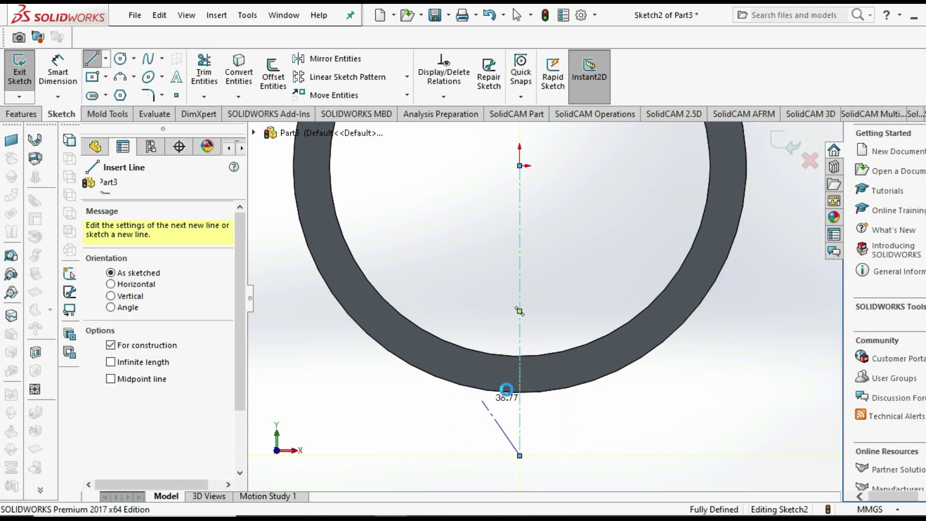
pyautogui.press('Escape')
pyautogui.scroll(-2, 528, 360)
# Draw a slanted flank from the inner edge and a short horizontal top meeting the centerline.
pyautogui.click(91, 59)
pyautogui.scroll(-1, 530, 326)
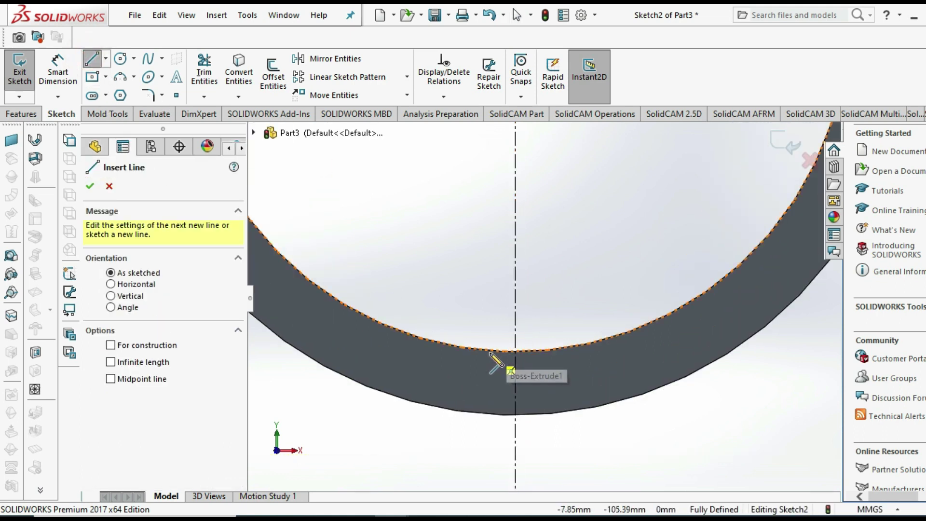
pyautogui.click(488, 348)
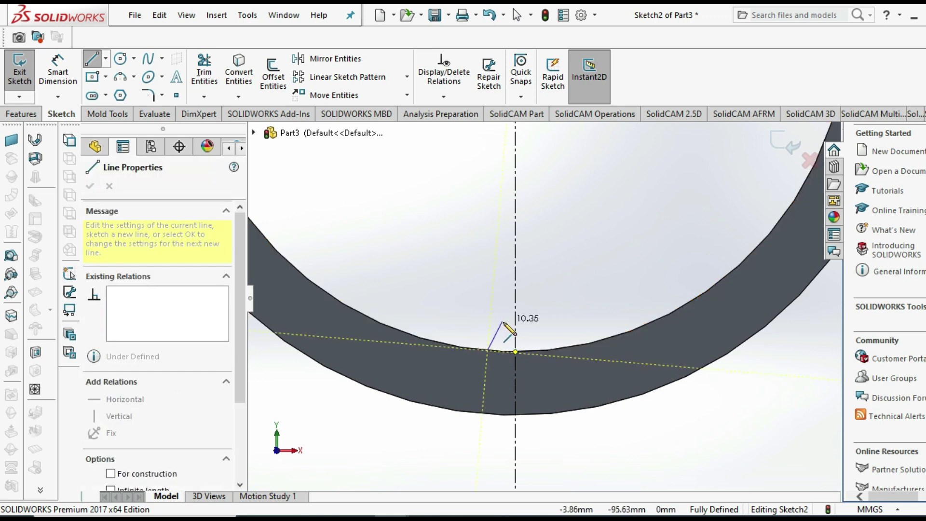
pyautogui.click(502, 321)
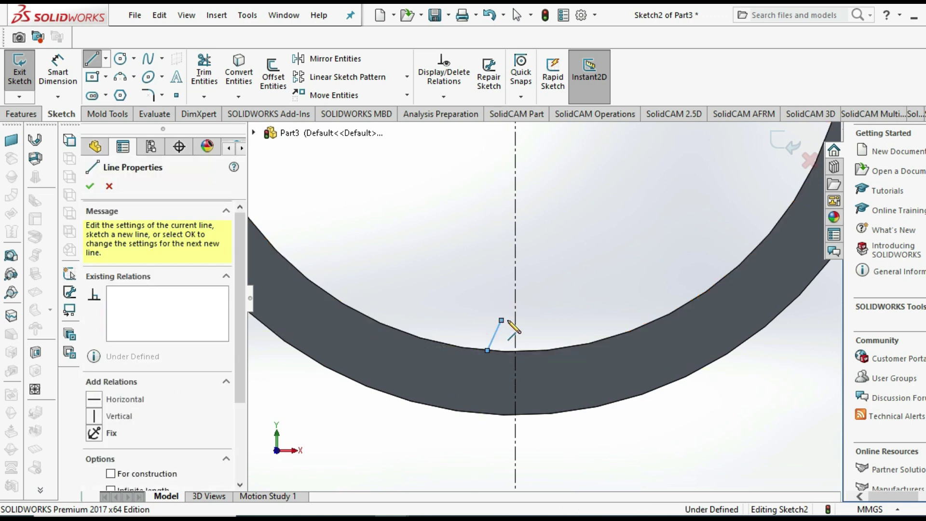
pyautogui.scroll(-2, 517, 318)
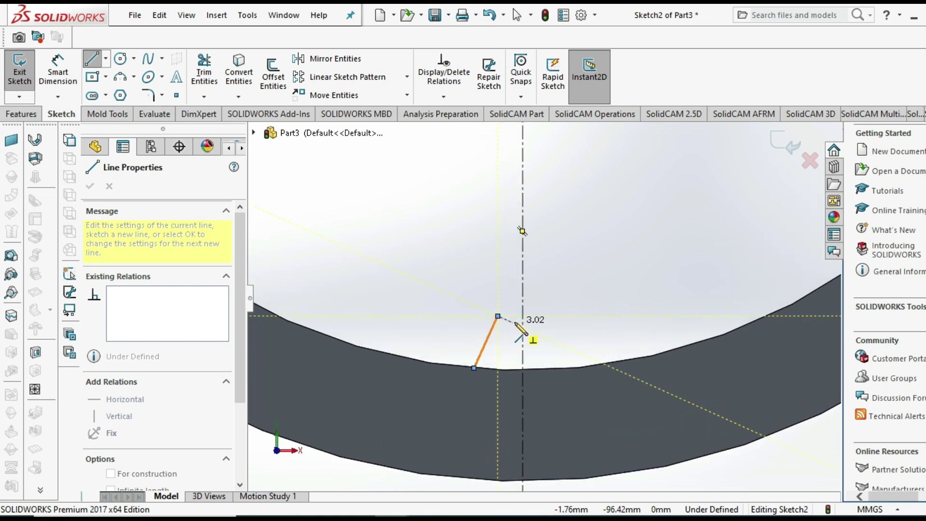
pyautogui.click(523, 316)
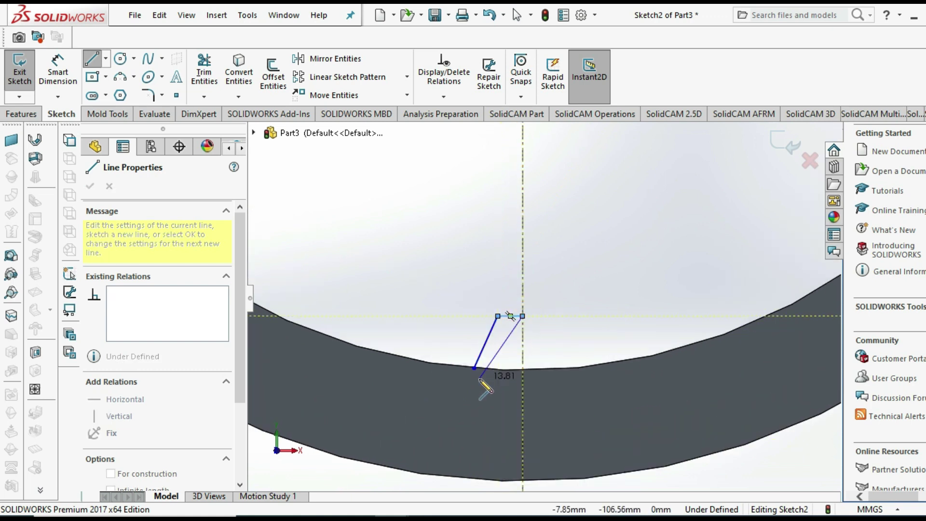
pyautogui.press('Escape')
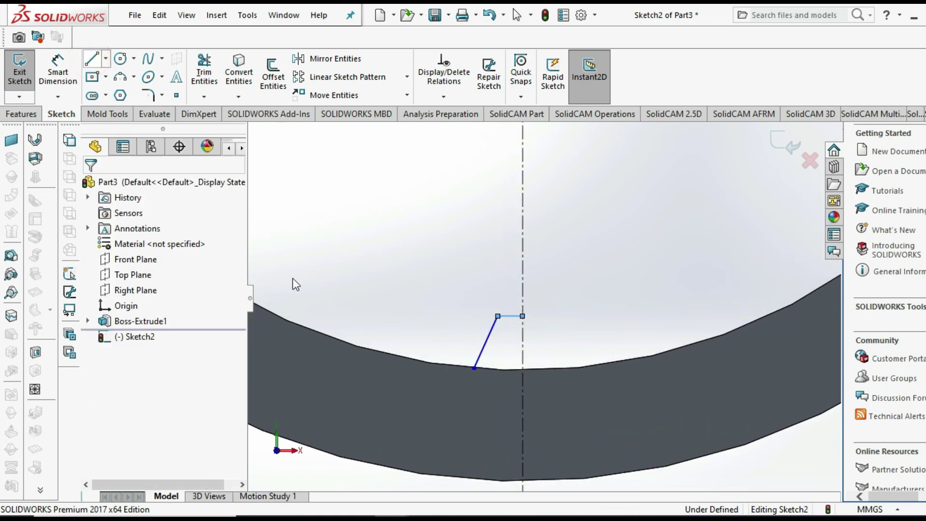
pyautogui.click(58, 73)
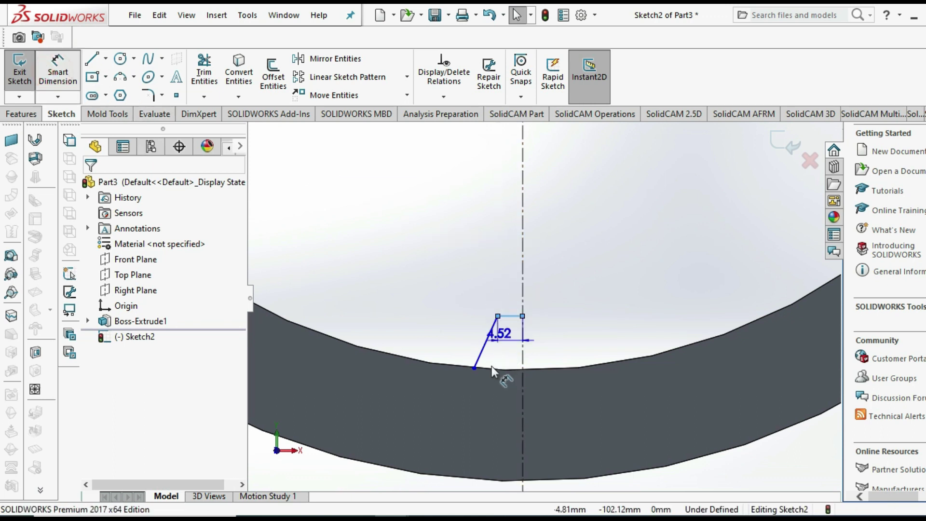
pyautogui.click(503, 292)
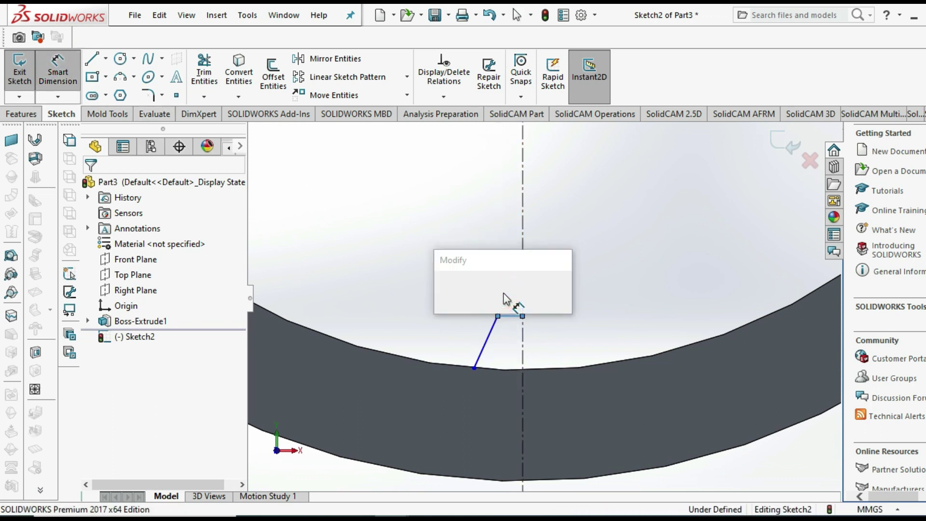
# Set the top line to 4 mm and add a point where centerline meets inner edge.
pyautogui.write('4')
pyautogui.press('Return')
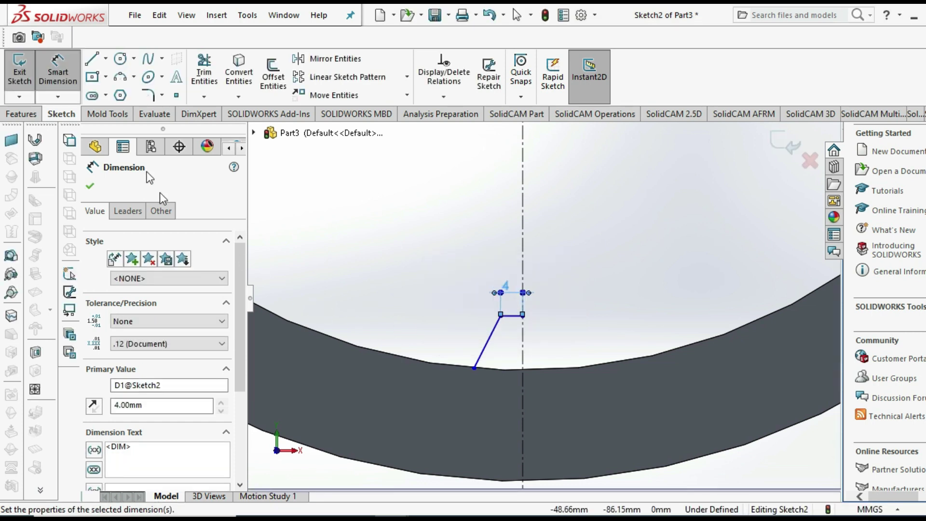
pyautogui.scroll(-3, 526, 322)
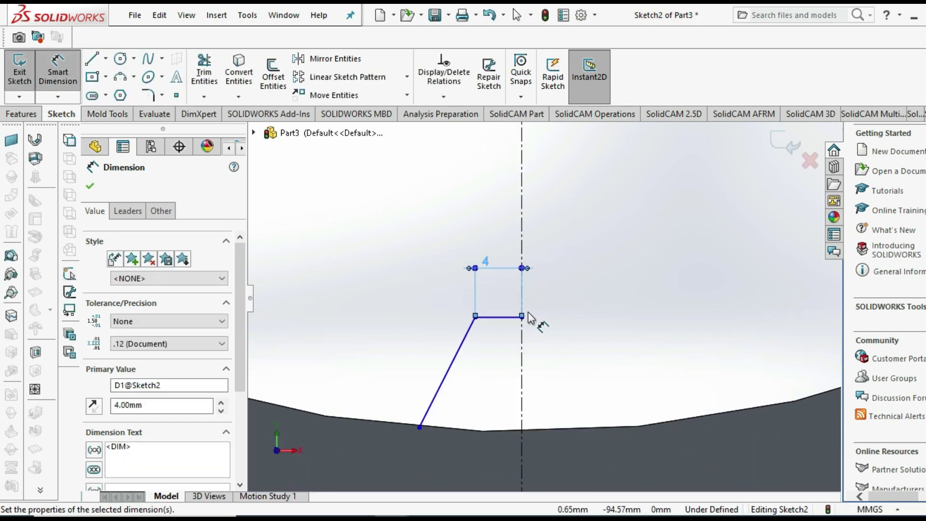
pyautogui.moveTo(57, 72)
pyautogui.click(46, 85)
pyautogui.click(177, 97)
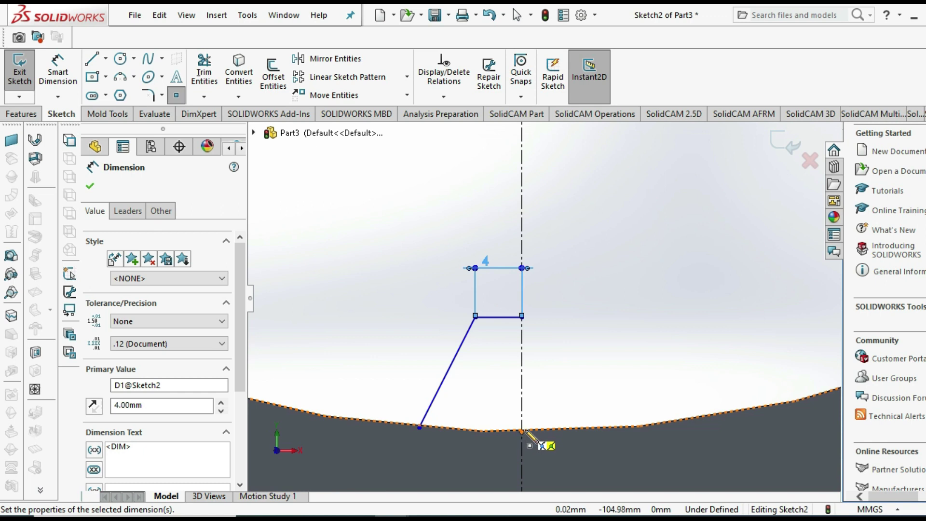
pyautogui.scroll(-3, 522, 431)
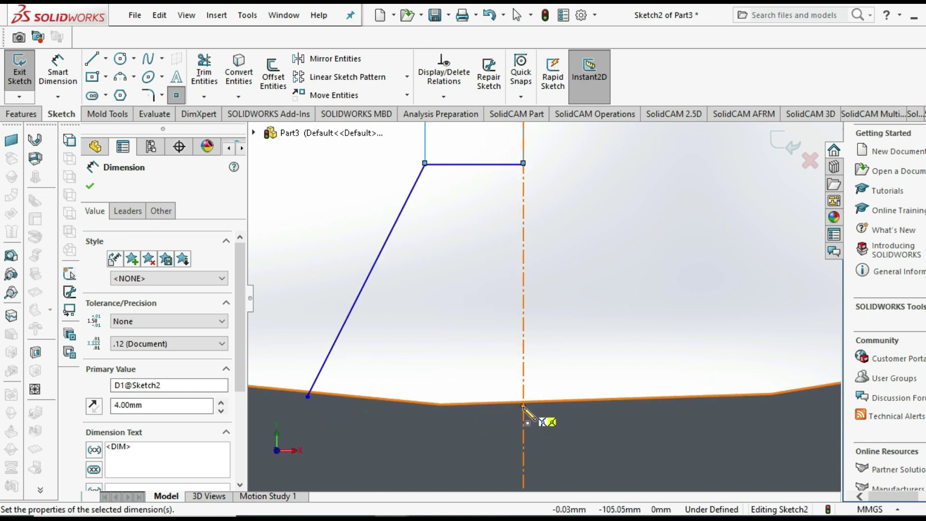
pyautogui.click(523, 406)
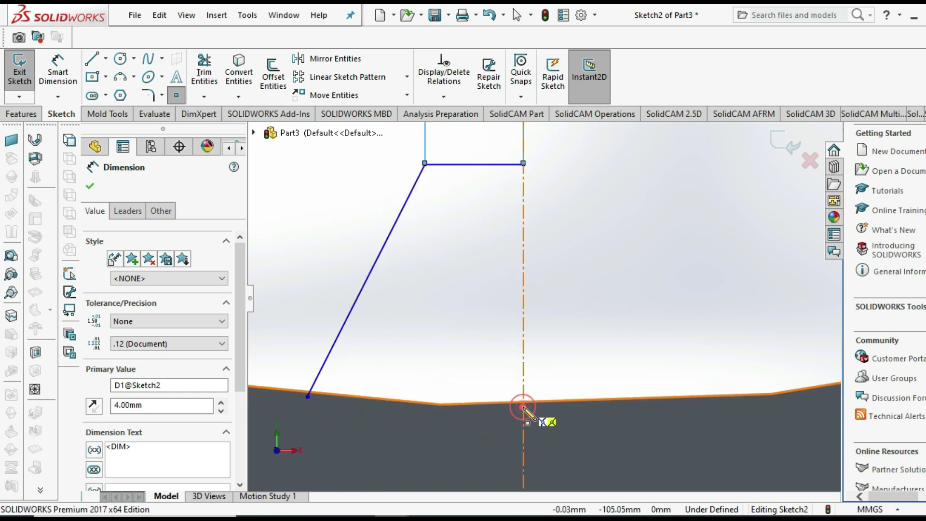
pyautogui.click(90, 186)
# Dimension the tooth height 7.50 mm and the base half-width 7.5 mm from the centerline.
pyautogui.click(58, 72)
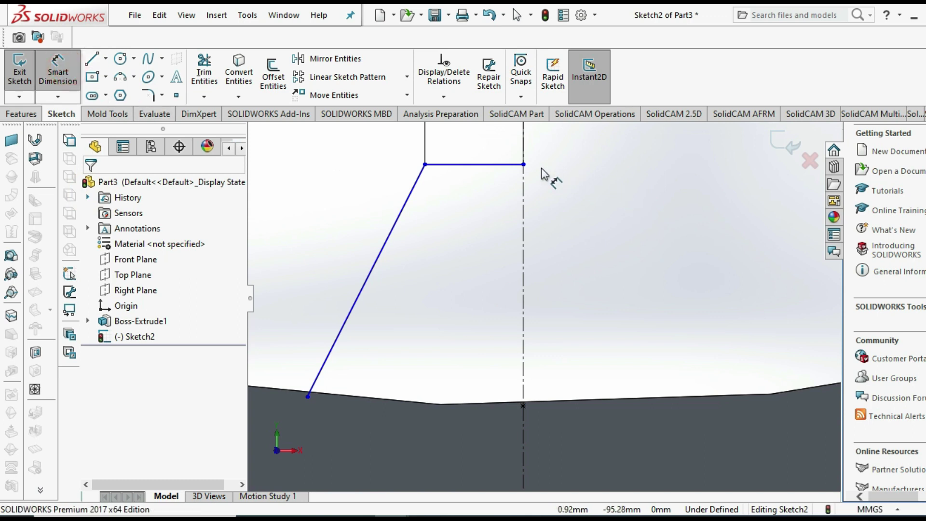
pyautogui.click(523, 164)
pyautogui.click(523, 406)
pyautogui.click(565, 313)
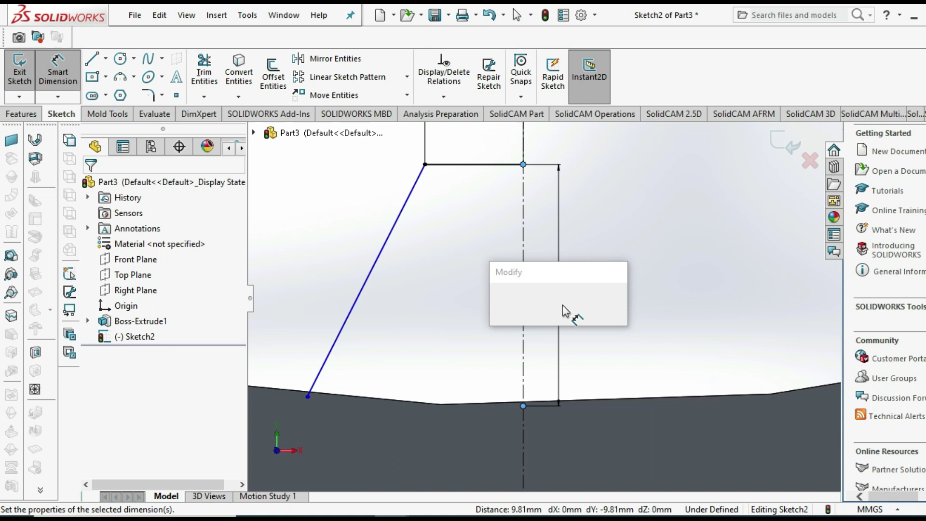
pyautogui.write('7.5')
pyautogui.press('Return')
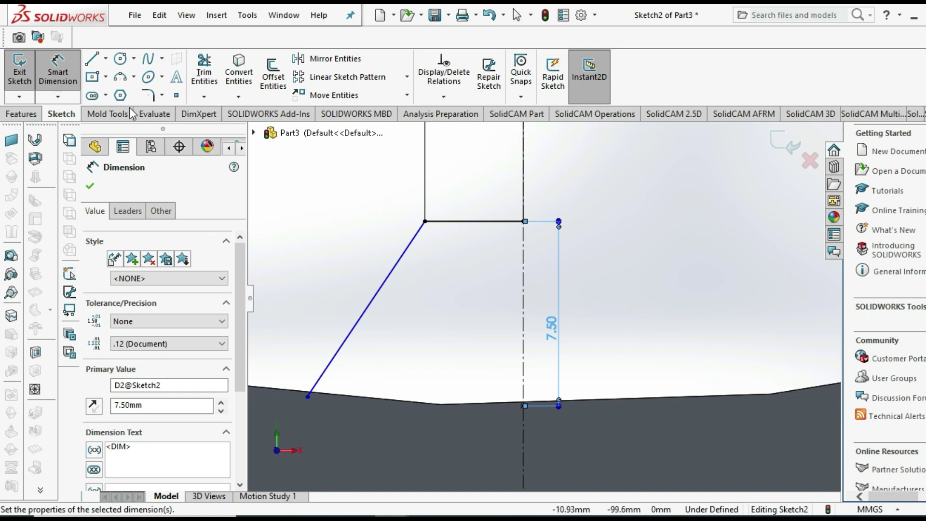
pyautogui.click(521, 407)
pyautogui.click(307, 396)
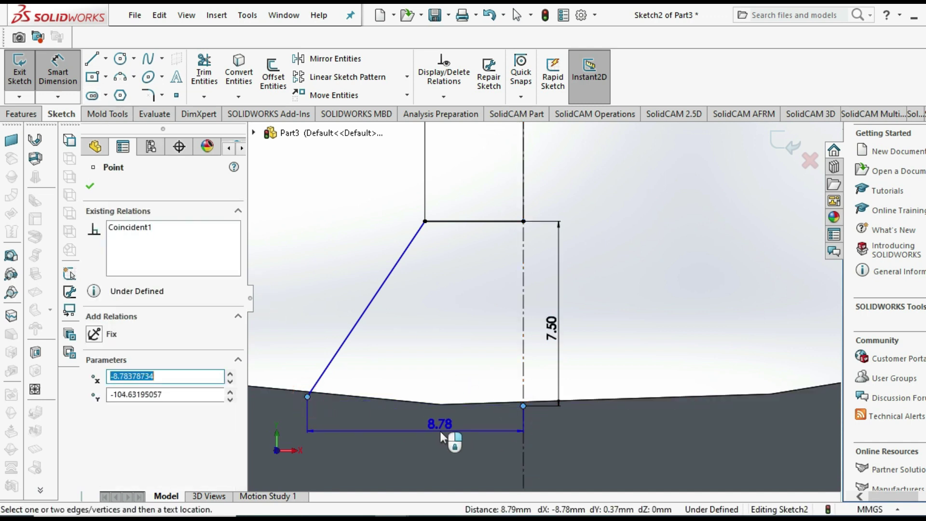
pyautogui.click(440, 431)
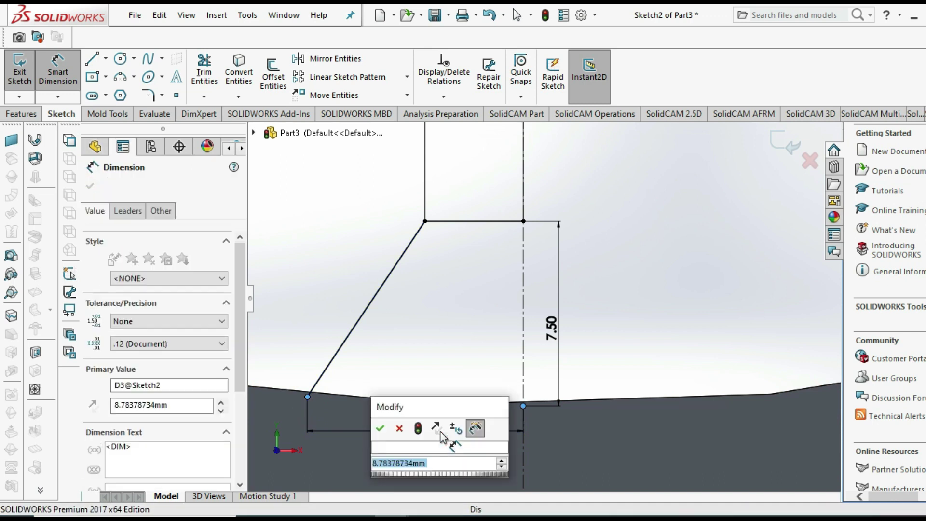
pyautogui.write('7')
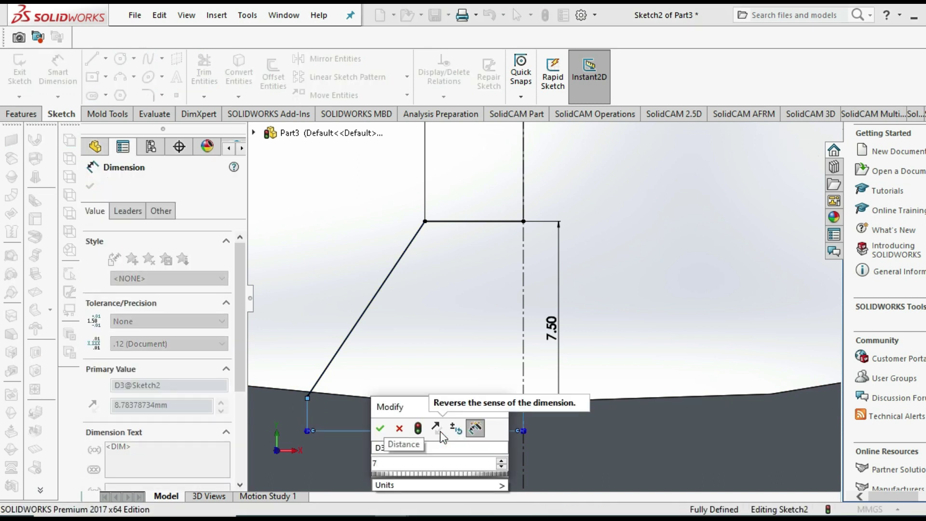
pyautogui.write('.5')
pyautogui.press('Return')
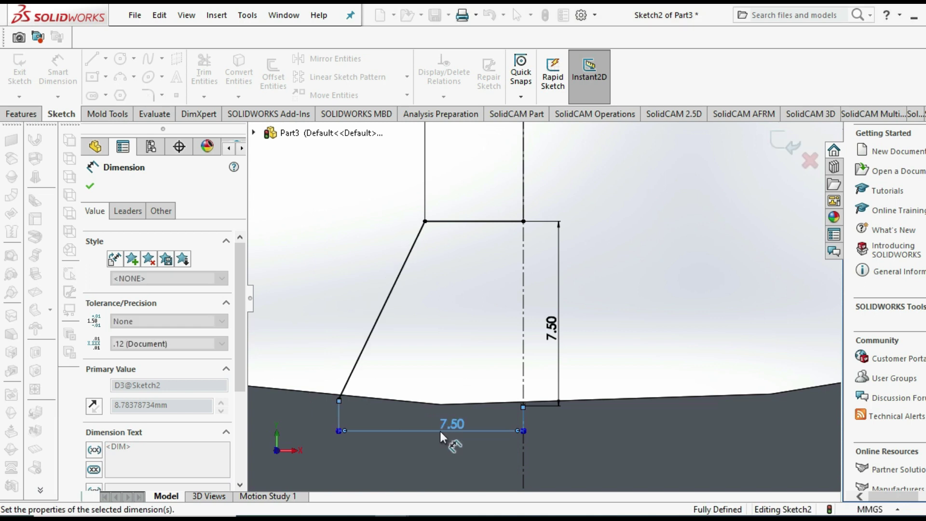
# Mirror the flank and top lines about the centerline into a full trapezoidal tooth.
pyautogui.click(86, 190)
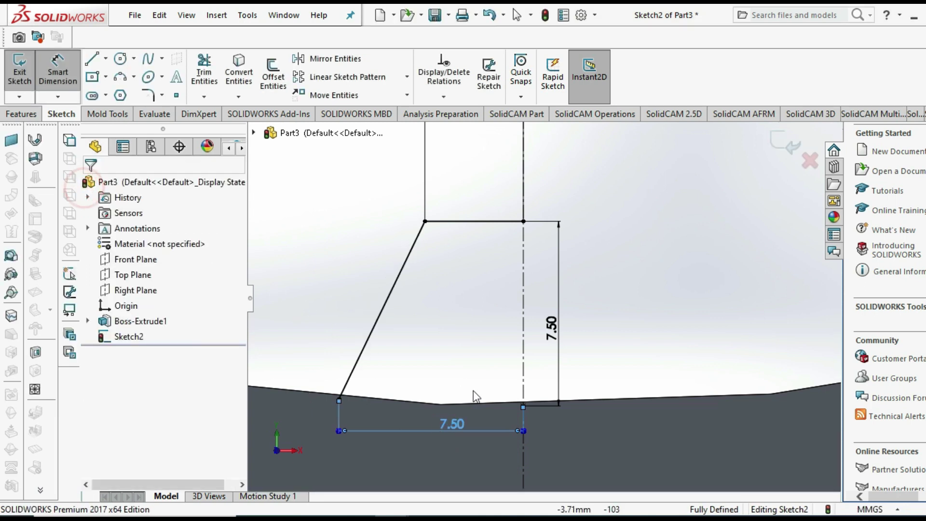
pyautogui.scroll(2, 479, 382)
pyautogui.scroll(2, 493, 374)
pyautogui.scroll(2, 517, 358)
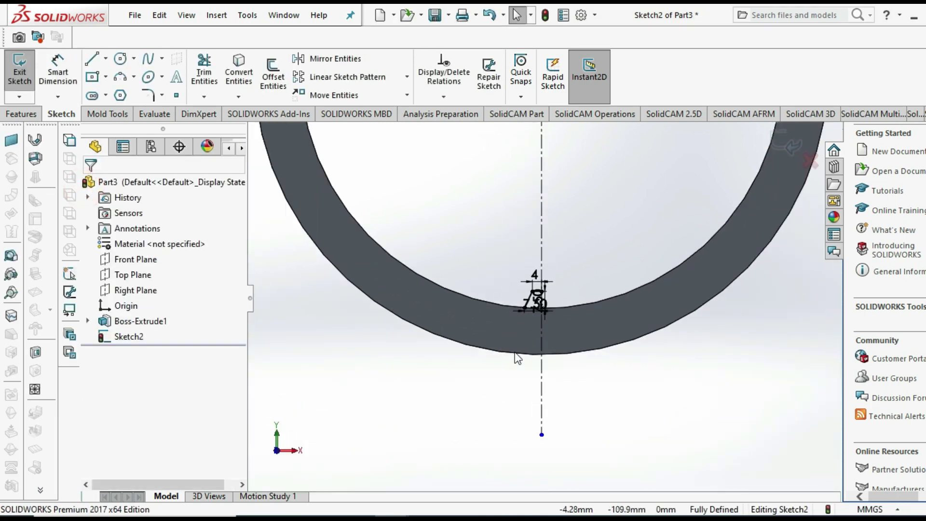
pyautogui.scroll(-2, 541, 310)
pyautogui.scroll(-3, 513, 317)
pyautogui.scroll(-2, 514, 287)
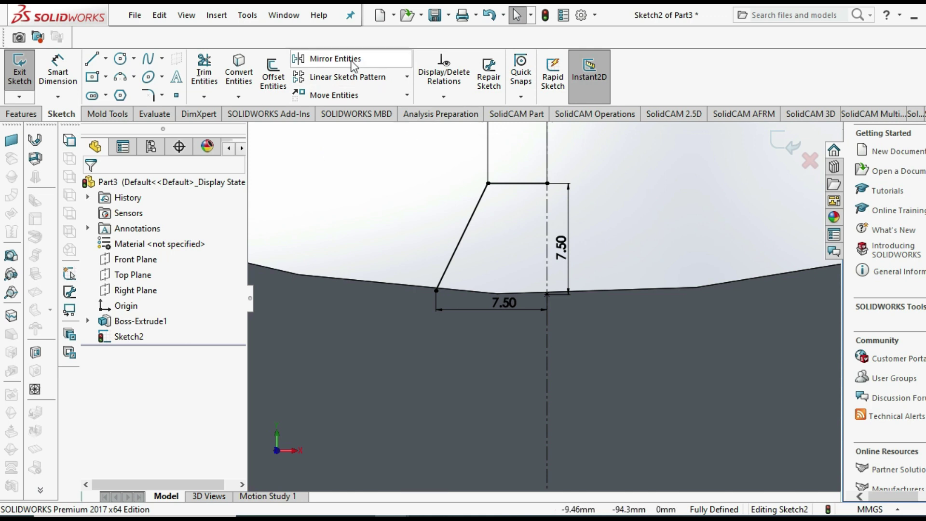
pyautogui.click(334, 58)
pyautogui.click(480, 200)
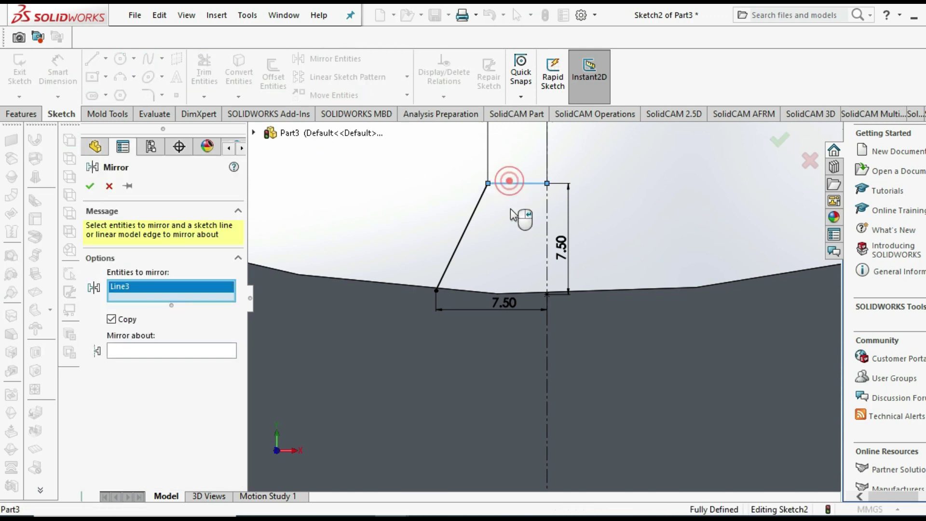
pyautogui.click(476, 214)
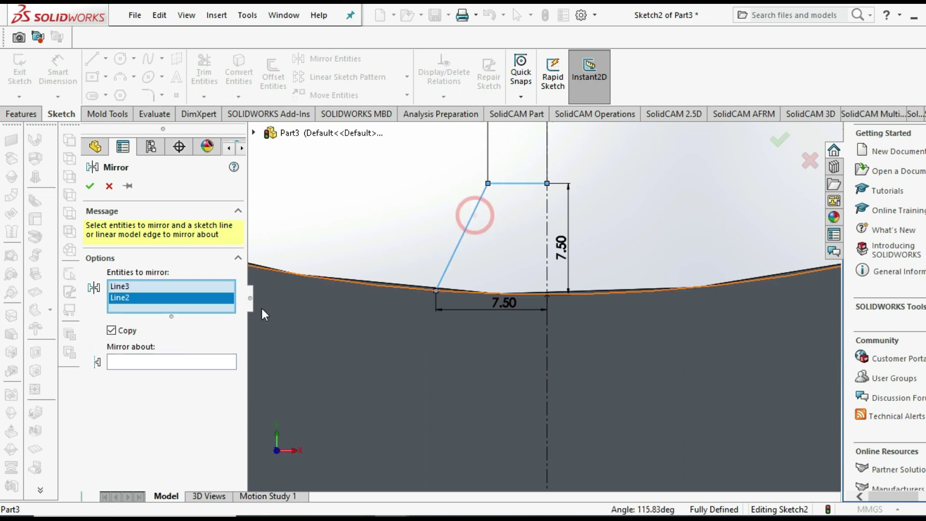
pyautogui.click(202, 361)
pyautogui.click(547, 164)
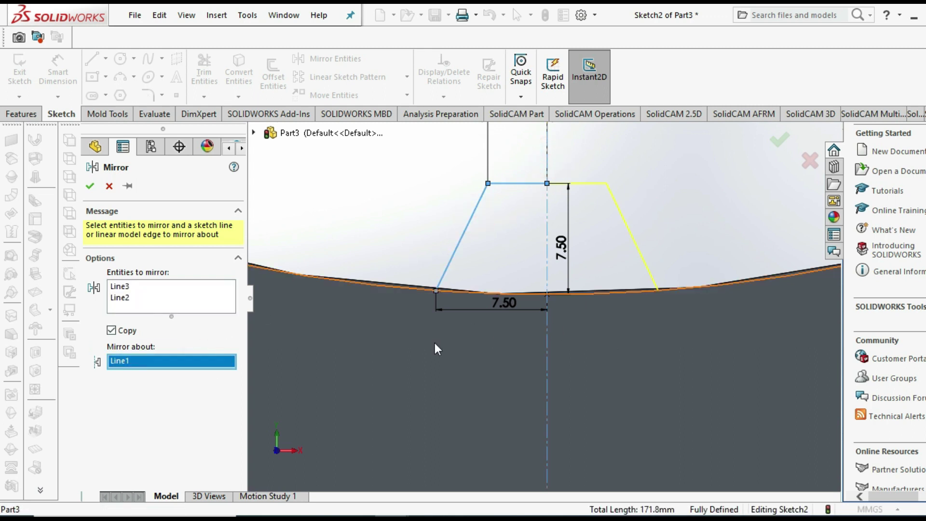
pyautogui.click(89, 186)
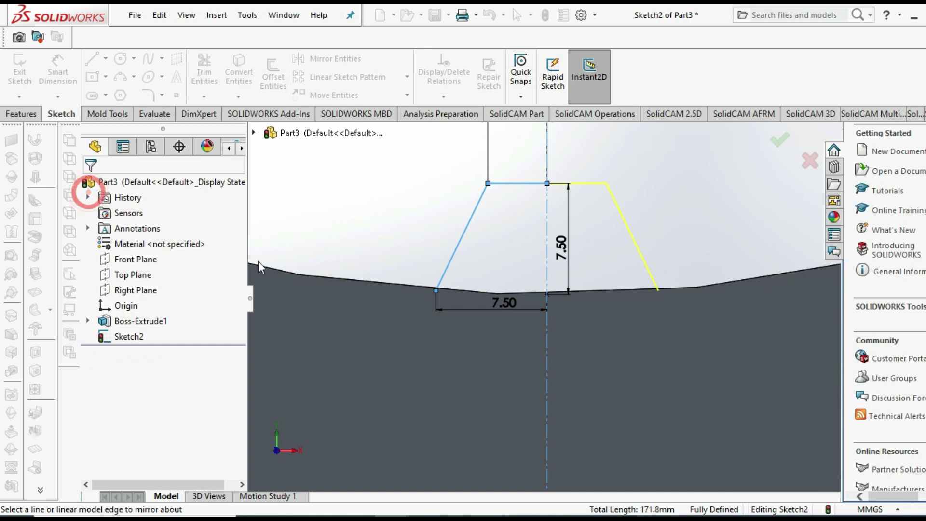
pyautogui.click(383, 213)
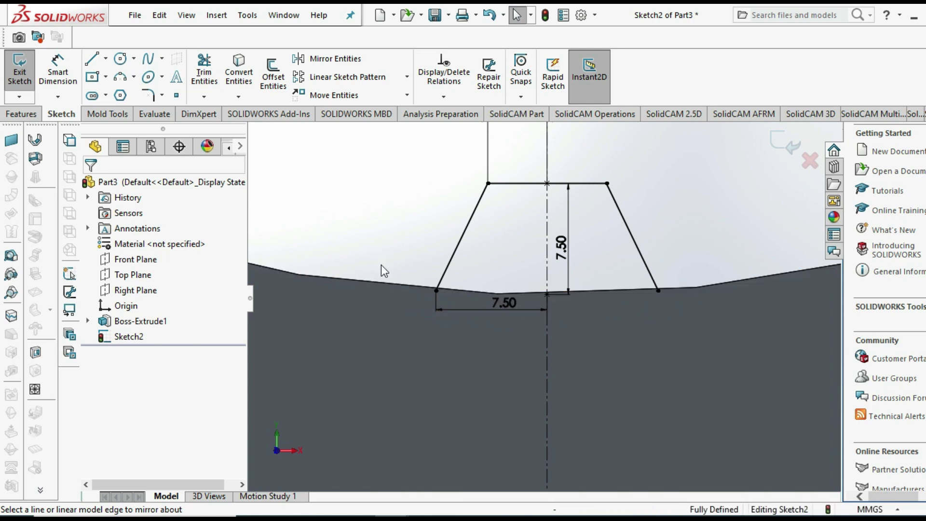
pyautogui.click(372, 284)
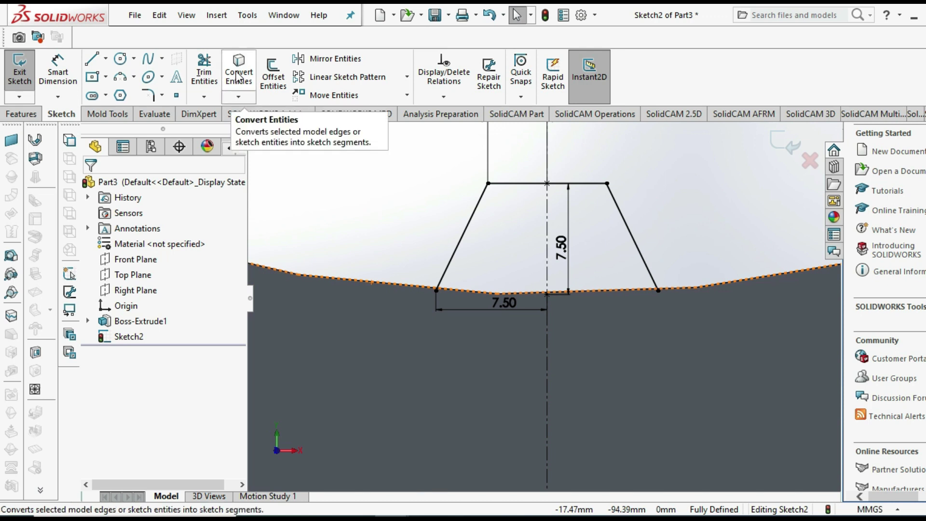
# Convert the ring's inner edge into Sketch2 and trim away the arc outside the tooth.
pyautogui.click(237, 77)
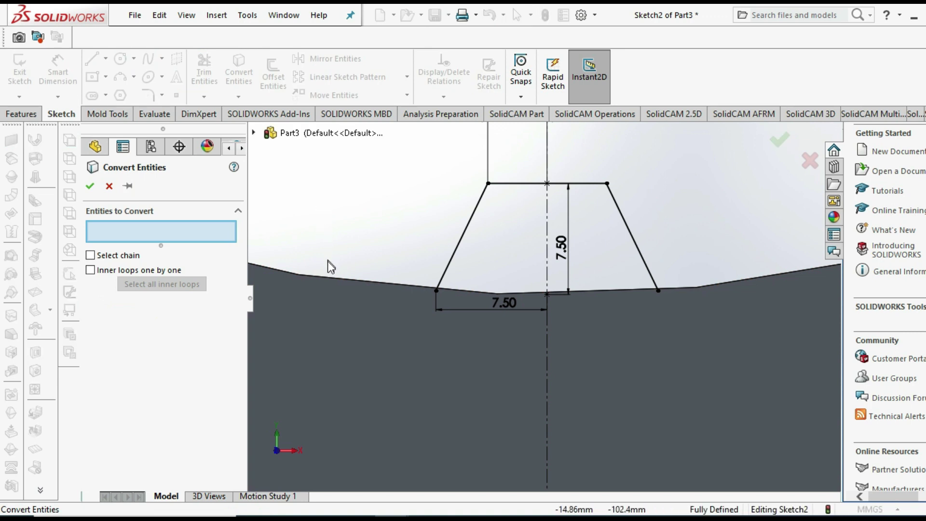
pyautogui.click(329, 280)
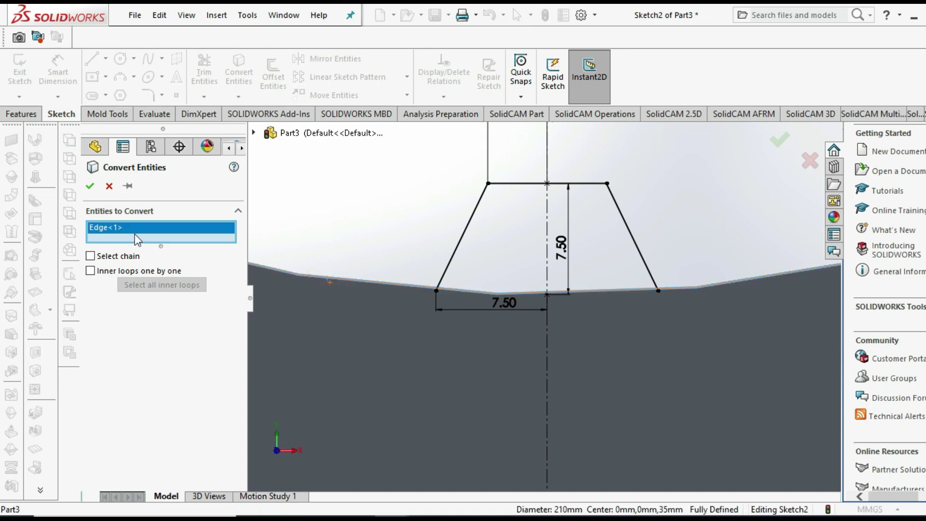
pyautogui.click(90, 188)
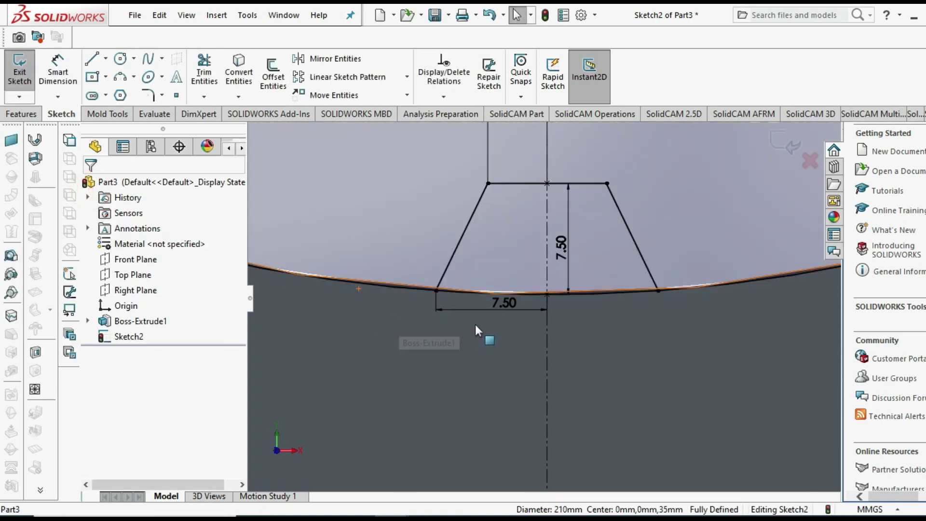
pyautogui.click(213, 79)
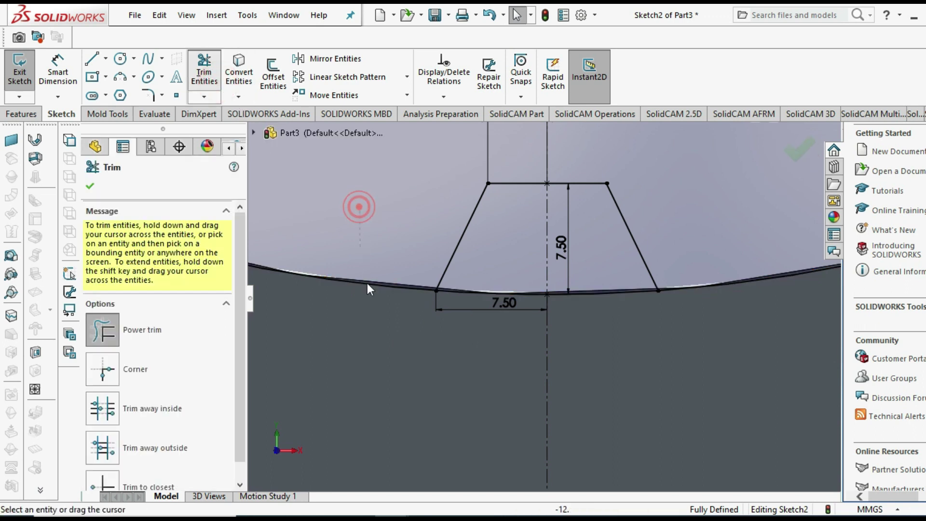
pyautogui.moveTo(354, 207); pyautogui.dragTo(384, 343)
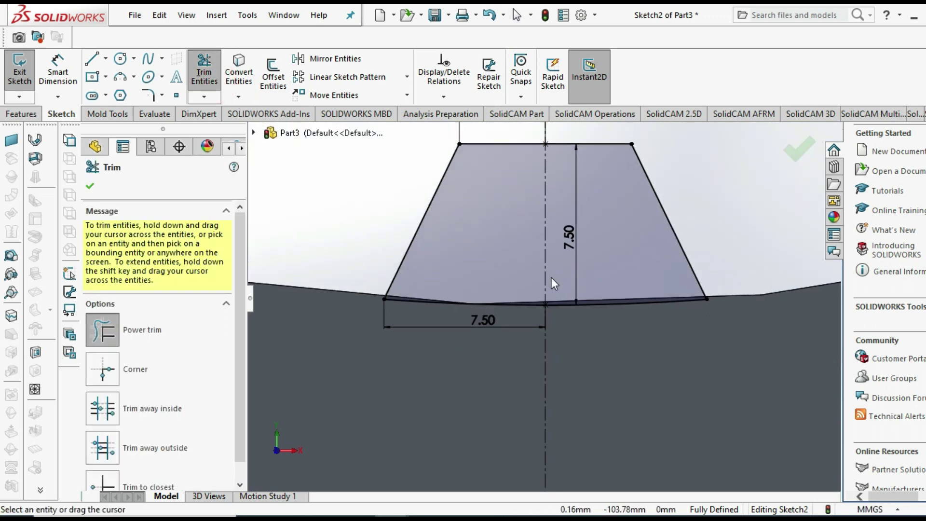
pyautogui.scroll(2, 555, 277)
pyautogui.scroll(2, 558, 277)
pyautogui.moveTo(558, 276); pyautogui.dragTo(162, 188, button='middle')
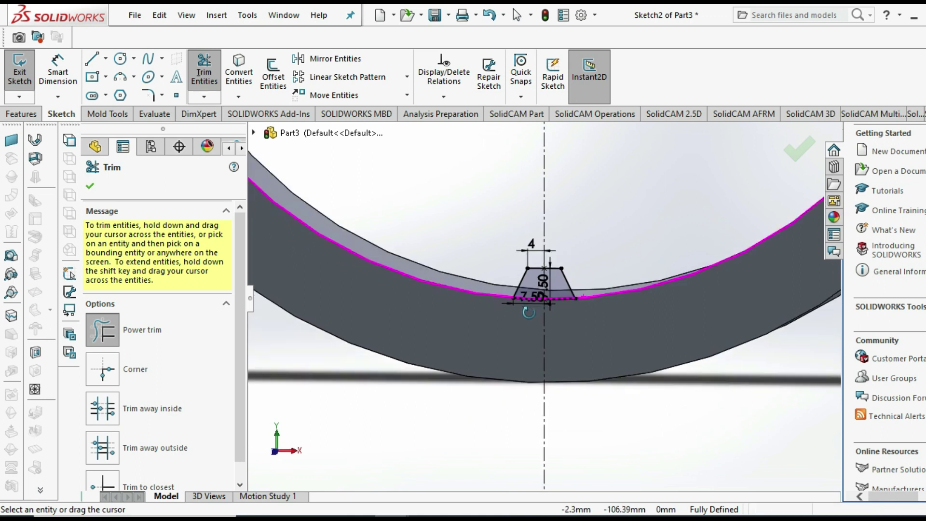
pyautogui.click(91, 187)
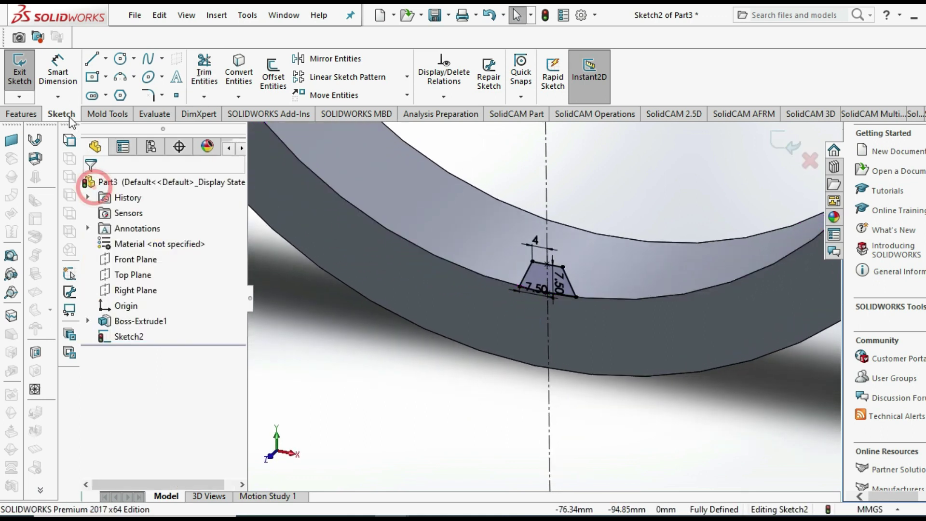
# Extrude the tooth profile reversed, Up To Surface at the ring's far face, as Boss-Extrude2.
pyautogui.click(36, 116)
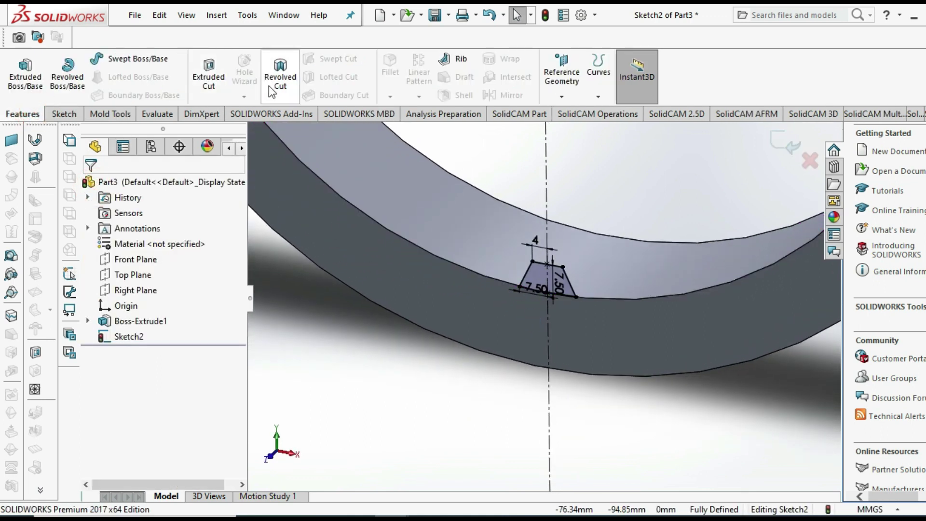
pyautogui.click(20, 89)
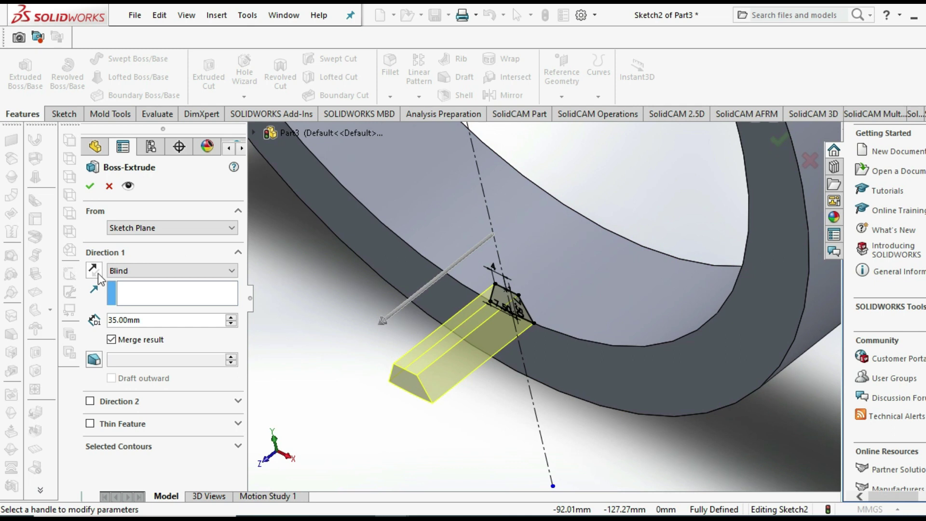
pyautogui.click(98, 273)
pyautogui.click(223, 274)
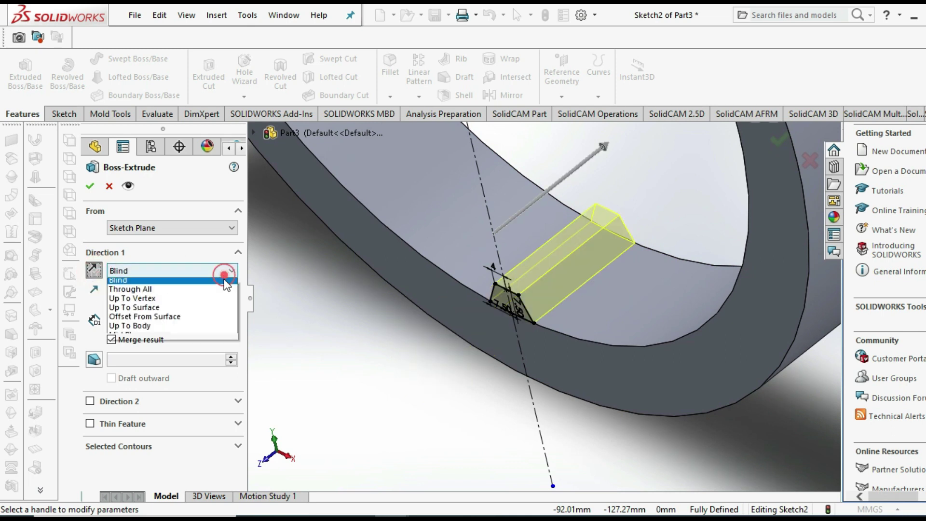
pyautogui.click(219, 314)
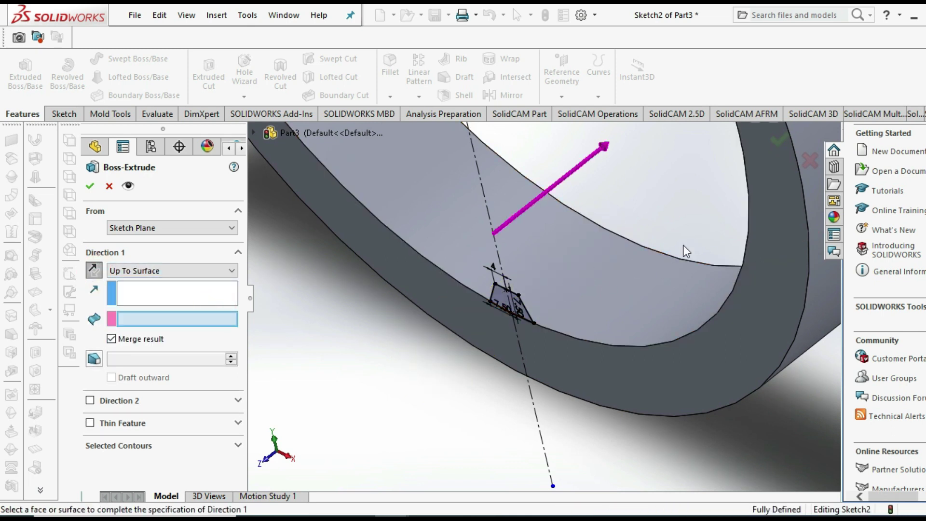
pyautogui.moveTo(708, 226); pyautogui.dragTo(591, 289, button='middle')
pyautogui.click(668, 302)
pyautogui.moveTo(668, 304)
pyautogui.mouseDown(button='middle')
pyautogui.moveTo(718, 269)
pyautogui.moveTo(607, 299)
pyautogui.mouseUp(button='middle')
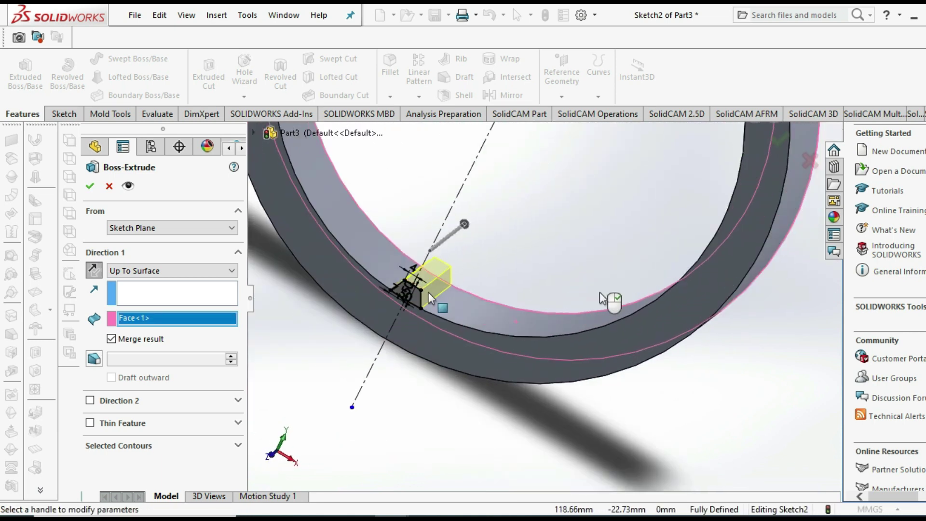
pyautogui.click(92, 188)
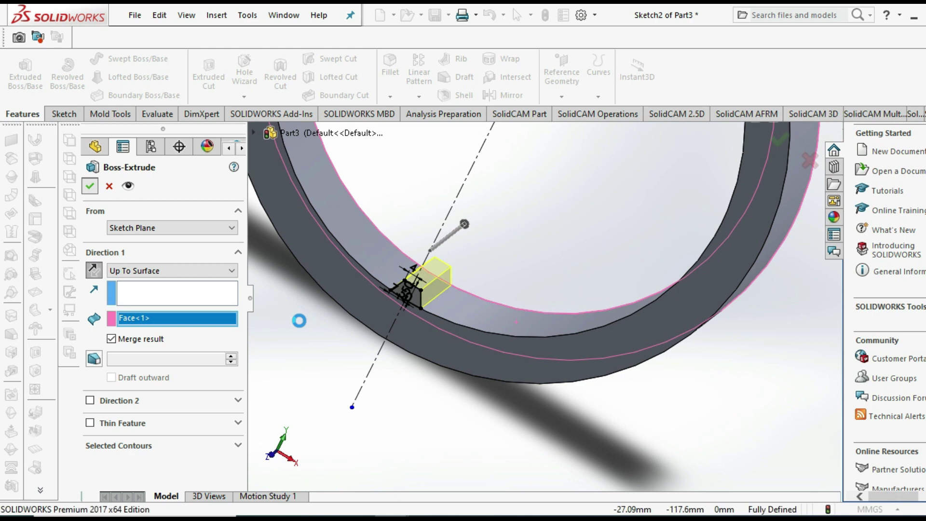
pyautogui.click(299, 320)
pyautogui.scroll(3, 422, 359)
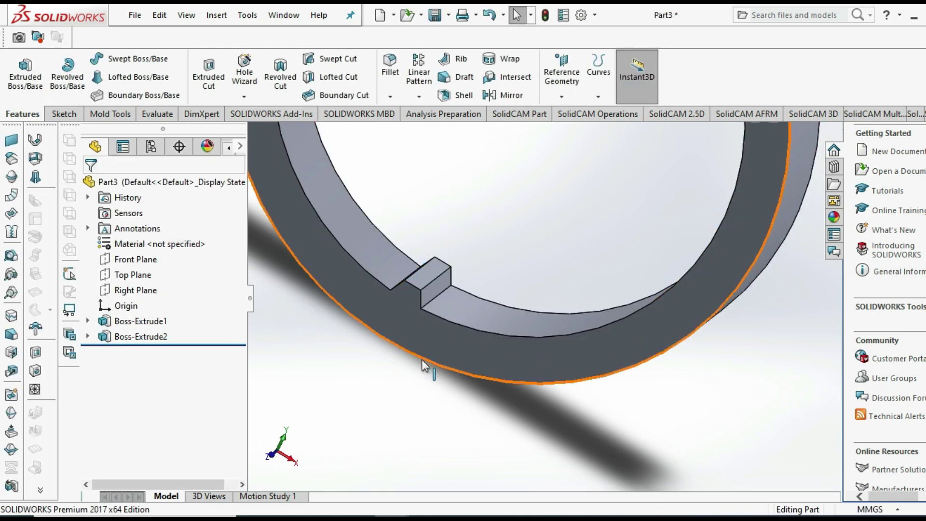
pyautogui.scroll(3, 415, 376)
pyautogui.scroll(2, 415, 376)
pyautogui.scroll(1, 456, 262)
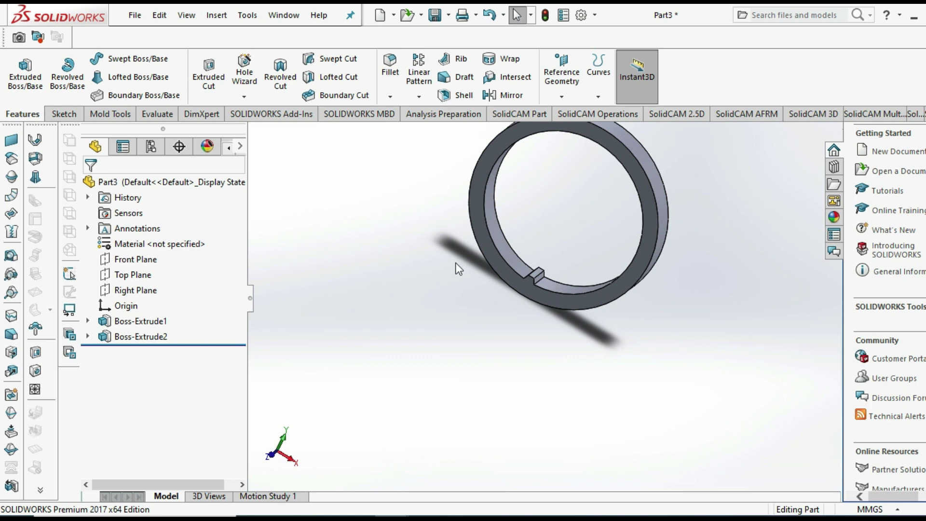
# Start a circular pattern using the ring's inner circular edge as the axis.
pyautogui.click(505, 244)
pyautogui.click(443, 330)
pyautogui.click(425, 96)
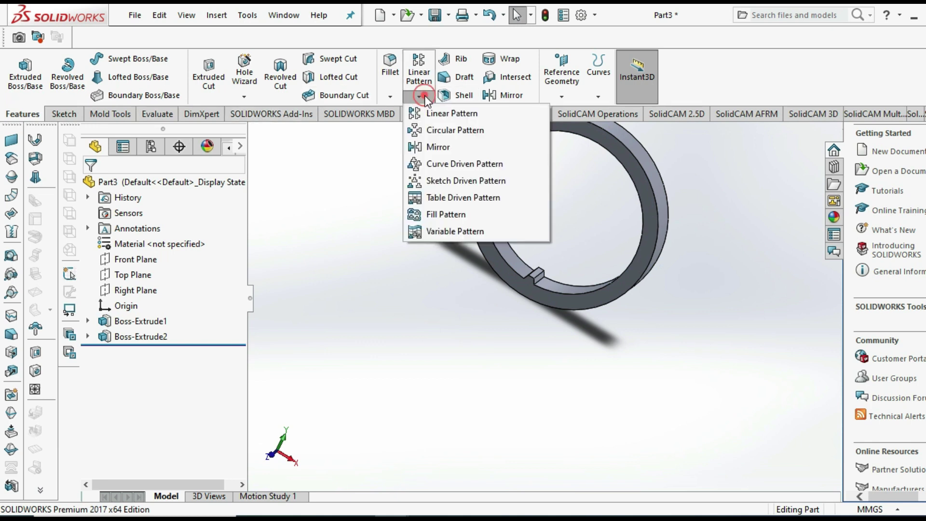
pyautogui.click(434, 130)
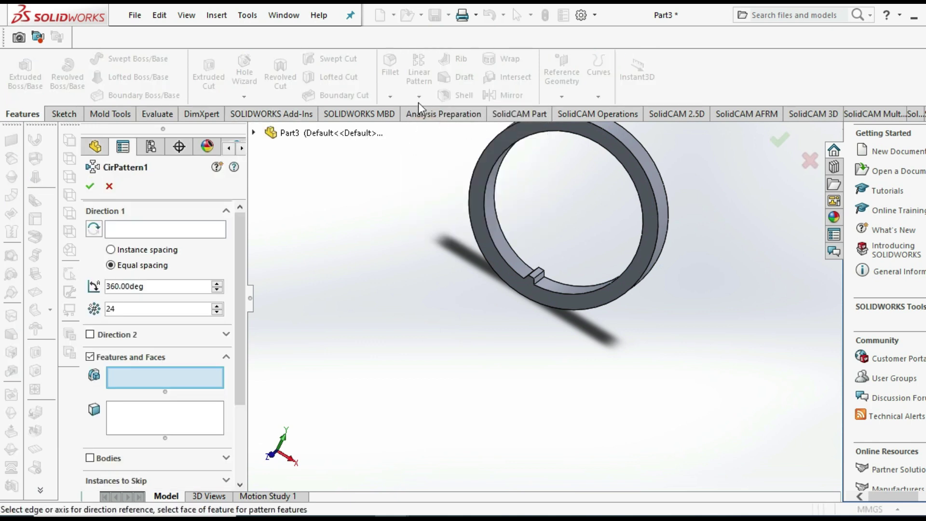
pyautogui.click(156, 230)
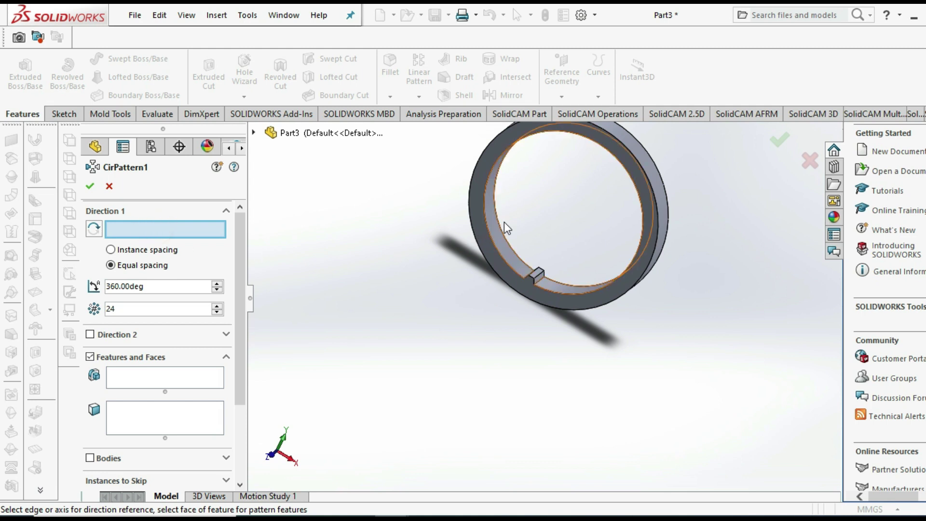
pyautogui.click(491, 236)
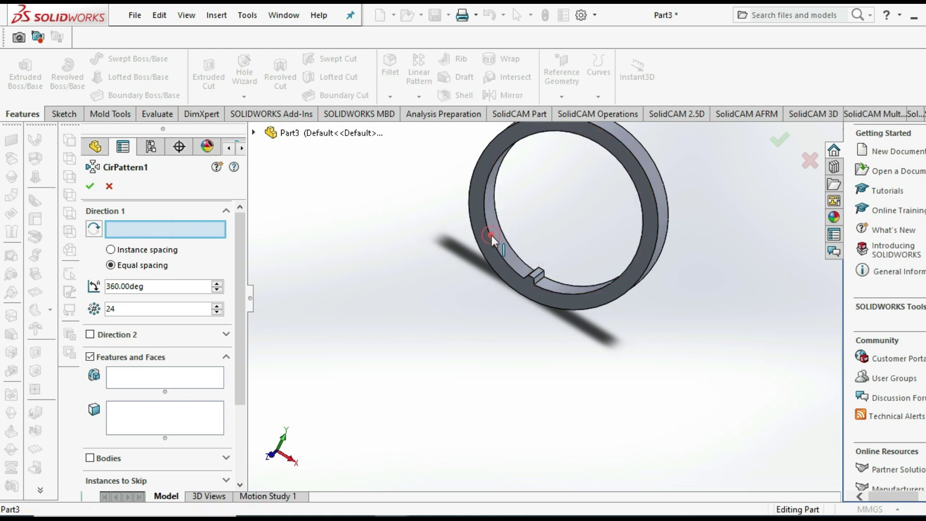
# Pattern the Boss-Extrude2 tooth with 30 instances and confirm CirPattern1.
pyautogui.click(176, 378)
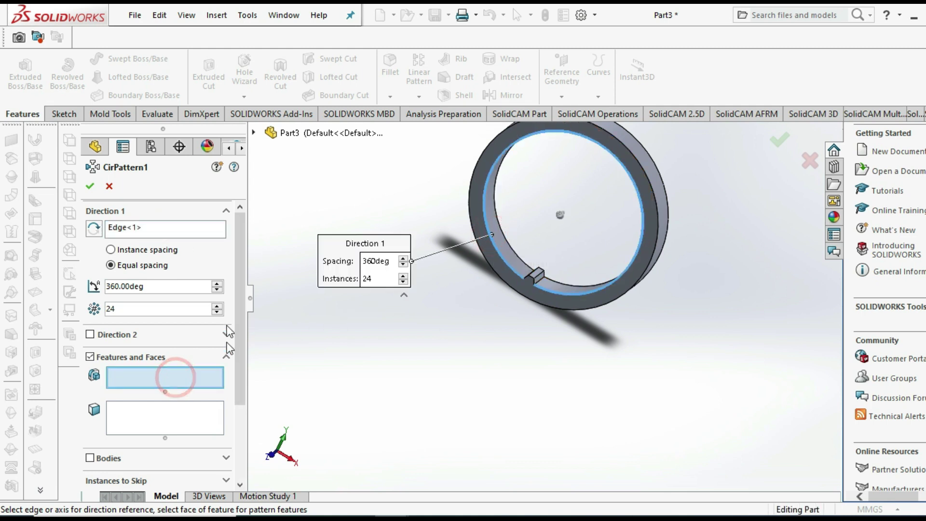
pyautogui.click(254, 133)
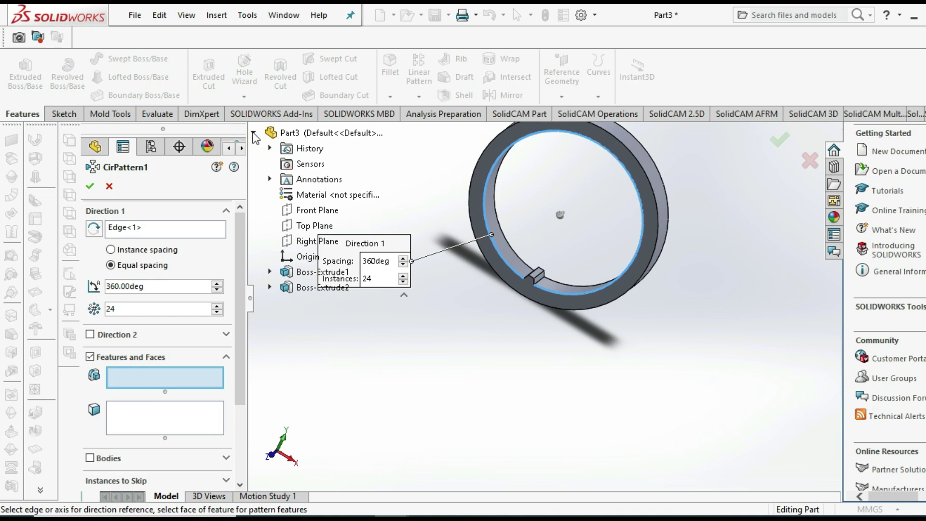
pyautogui.click(312, 294)
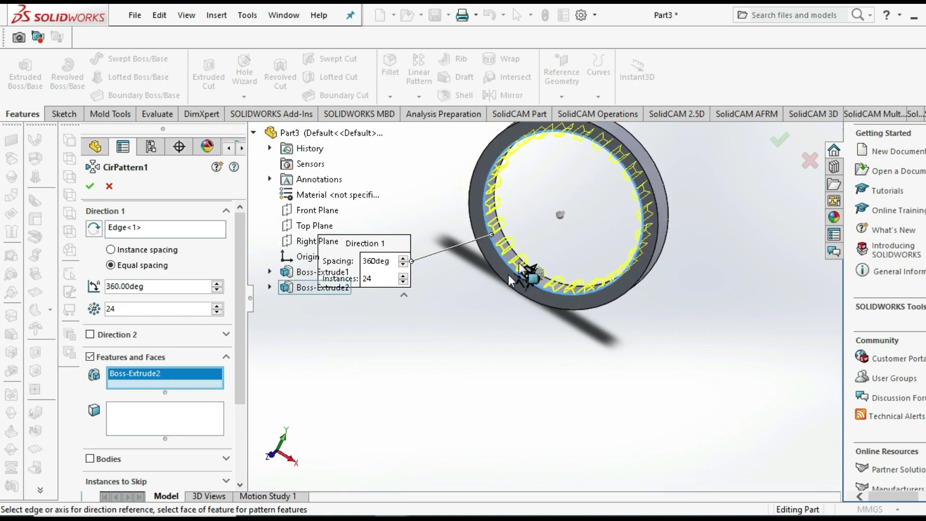
pyautogui.scroll(-3, 518, 295)
pyautogui.scroll(-2, 524, 309)
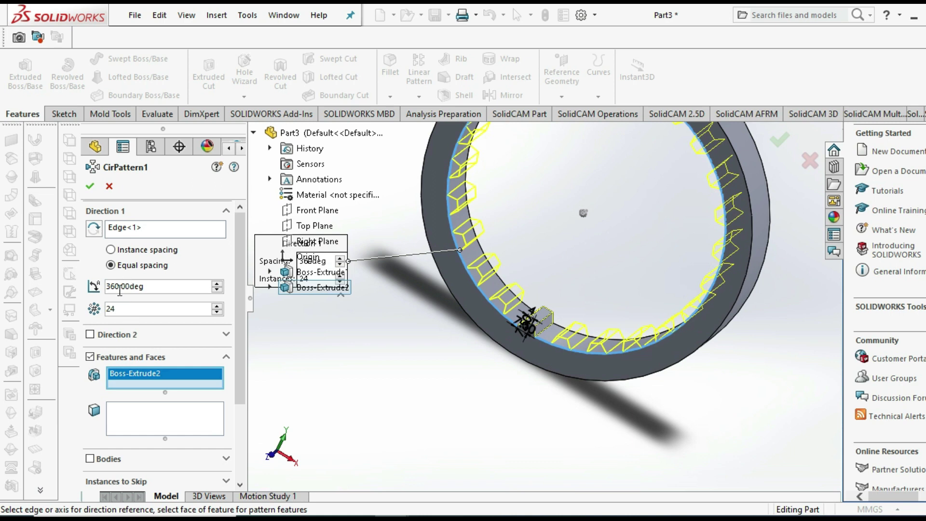
pyautogui.doubleClick(105, 314)
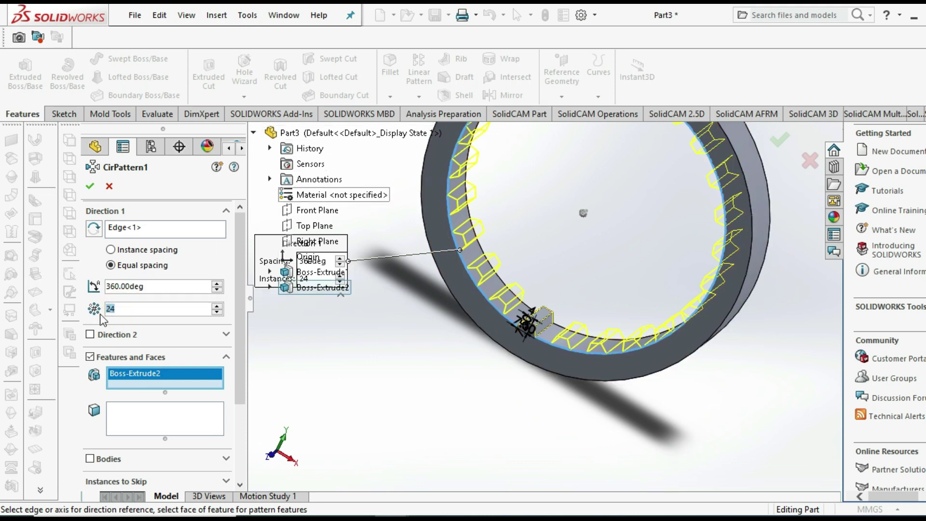
pyautogui.write('30')
pyautogui.press('Return')
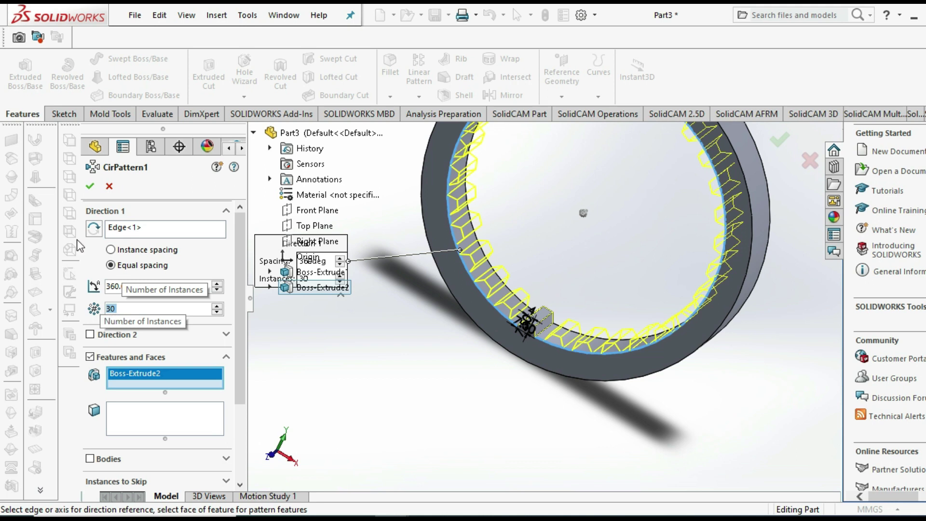
pyautogui.click(91, 187)
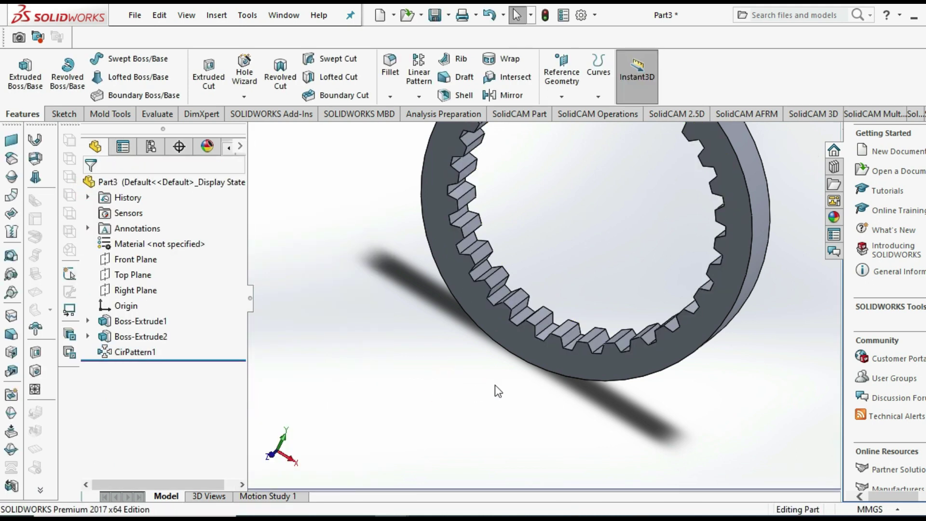
# Start a sketch on the ring's front face and orbit to see the teeth depth.
pyautogui.moveTo(495, 385); pyautogui.dragTo(494, 326, button='middle')
pyautogui.click(513, 318)
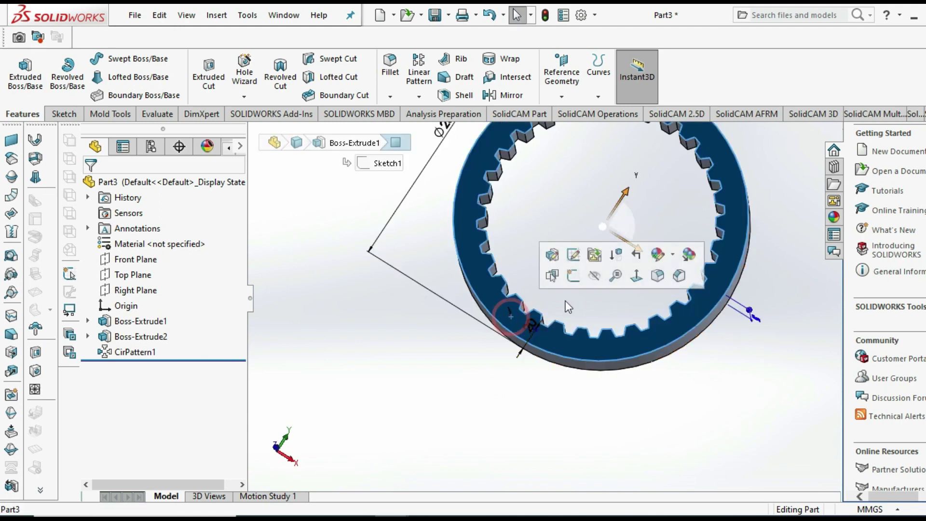
pyautogui.click(581, 276)
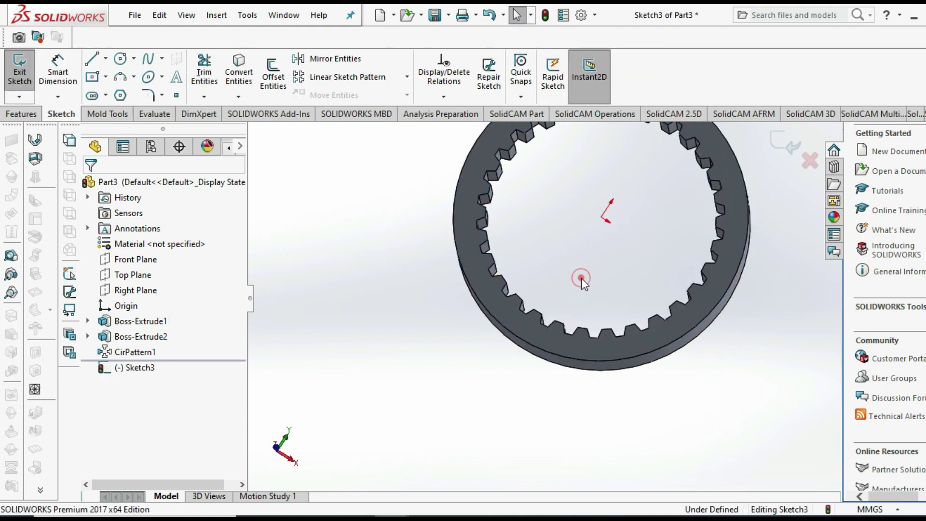
pyautogui.moveTo(580, 278)
pyautogui.mouseDown(button='middle')
pyautogui.moveTo(415, 306)
pyautogui.moveTo(467, 314)
pyautogui.mouseUp(button='middle')
pyautogui.moveTo(557, 236)
pyautogui.mouseDown(button='middle')
pyautogui.moveTo(478, 209)
pyautogui.moveTo(529, 219)
pyautogui.mouseUp(button='middle')
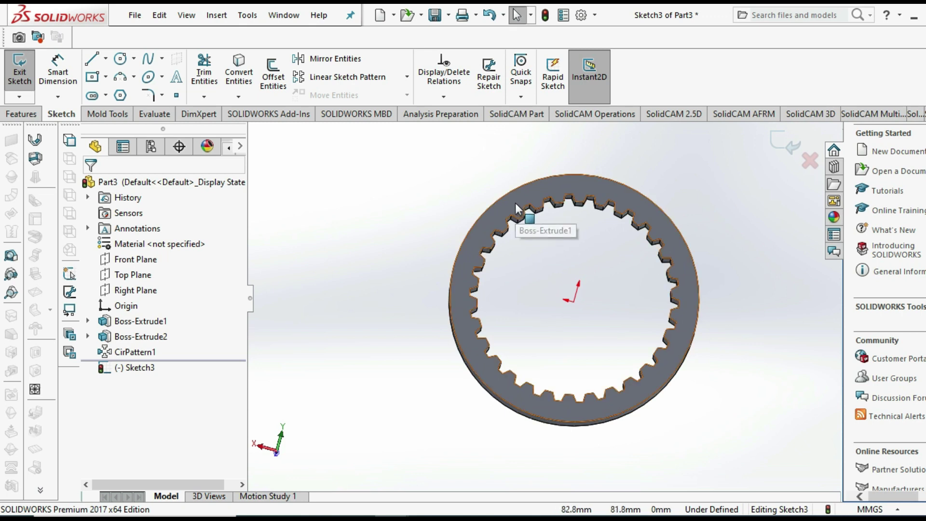
# Exit the empty Sketch3 without keeping it, then reselect the ring's front face.
pyautogui.click(516, 207)
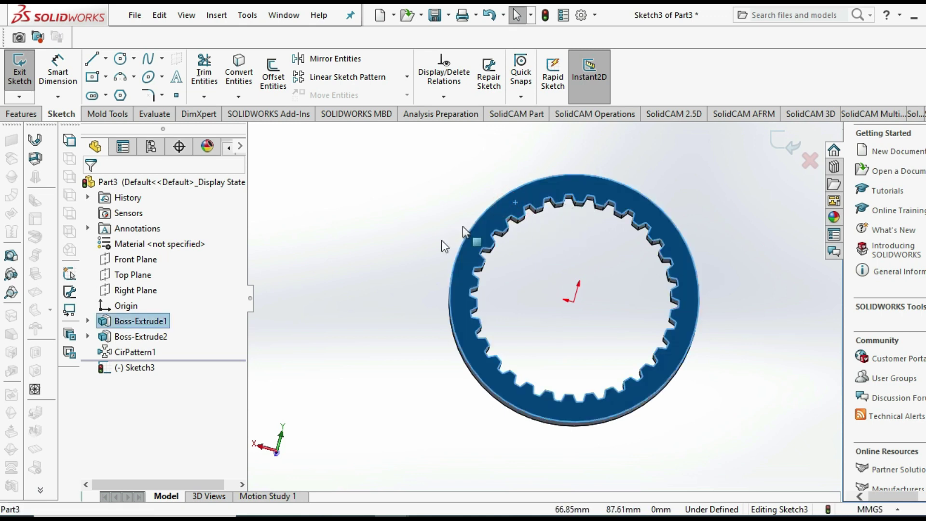
pyautogui.click(394, 281)
pyautogui.click(466, 290)
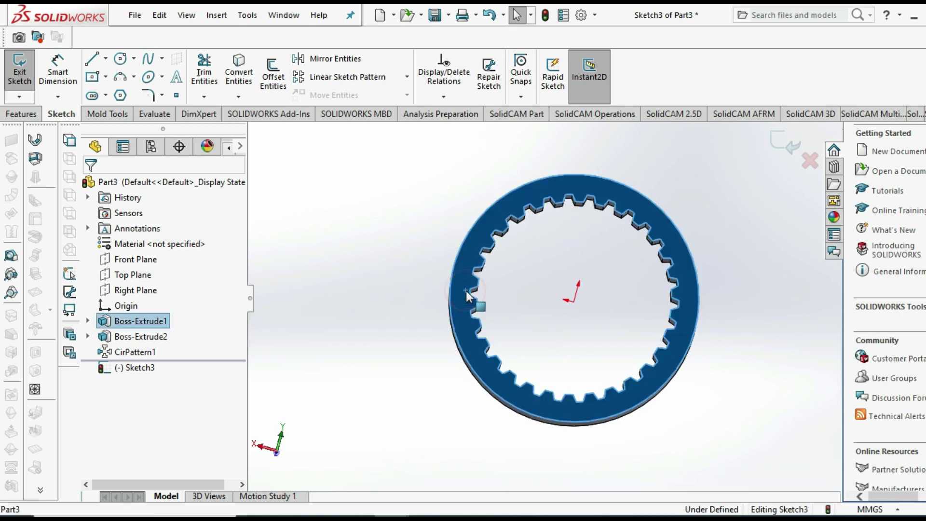
pyautogui.click(19, 67)
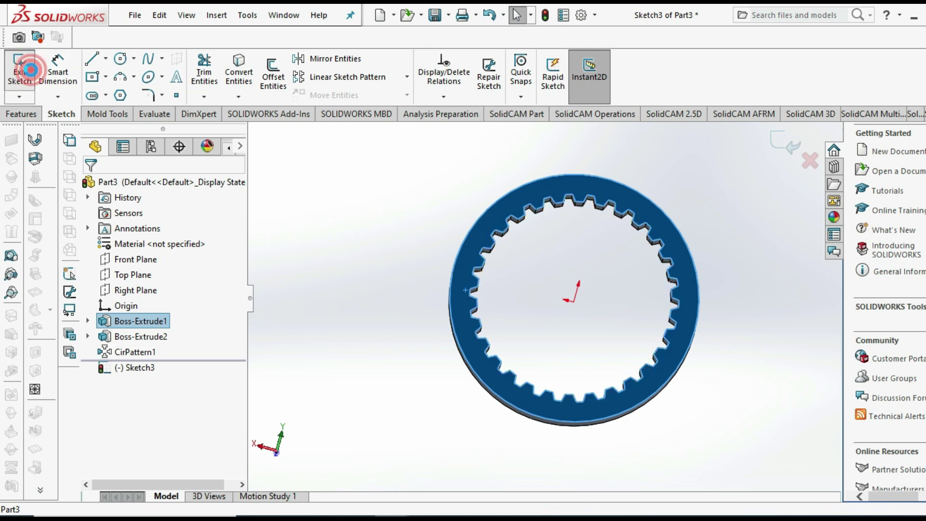
pyautogui.click(390, 283)
pyautogui.moveTo(402, 291); pyautogui.dragTo(414, 295, button='middle')
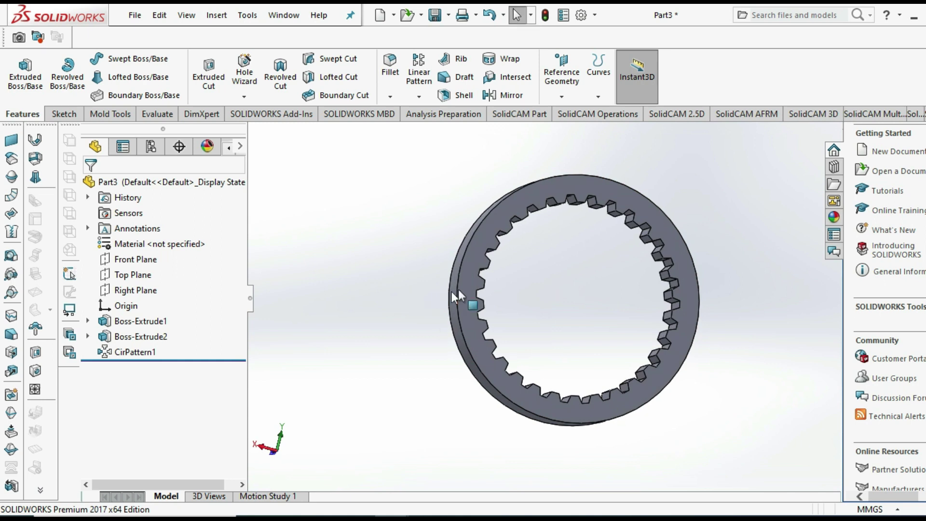
pyautogui.click(376, 284)
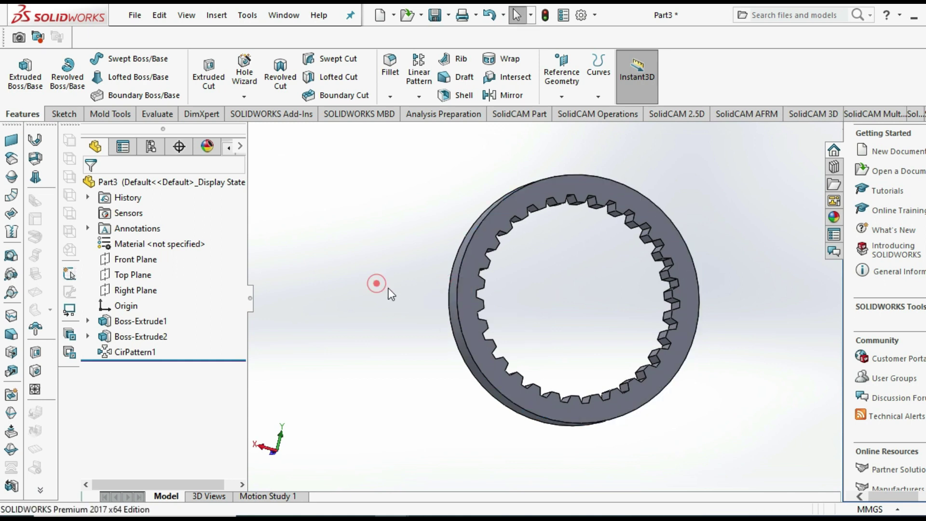
pyautogui.click(463, 309)
# Sketch normal to the ring face and convert the outer circular edge into Sketch4.
pyautogui.click(522, 269)
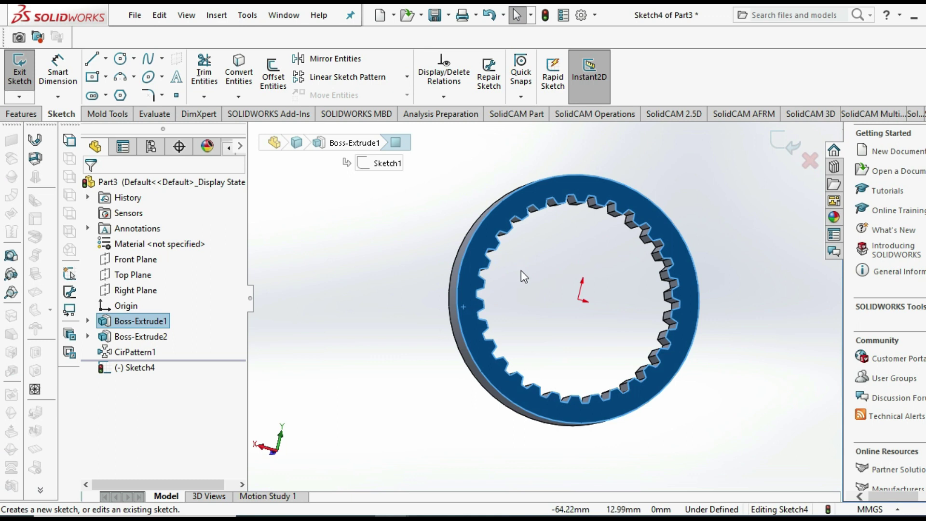
pyautogui.rightClick(117, 372)
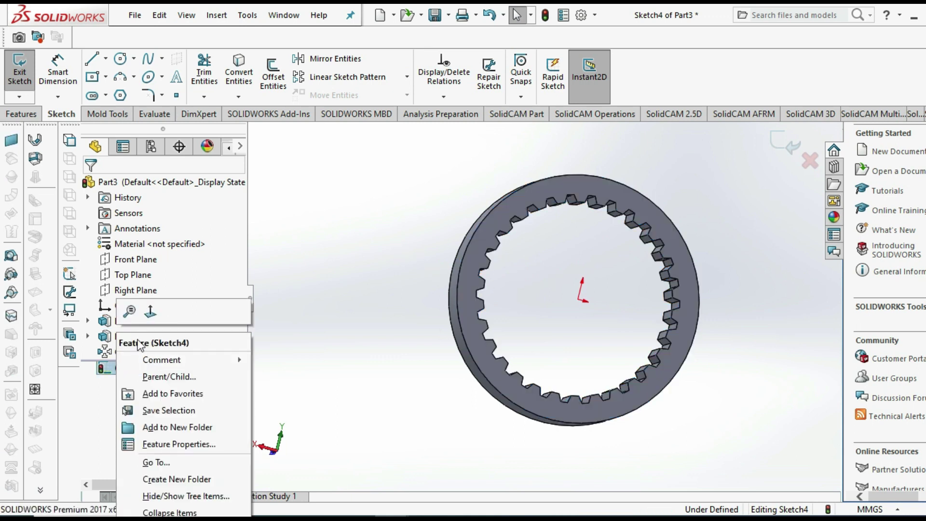
pyautogui.click(142, 320)
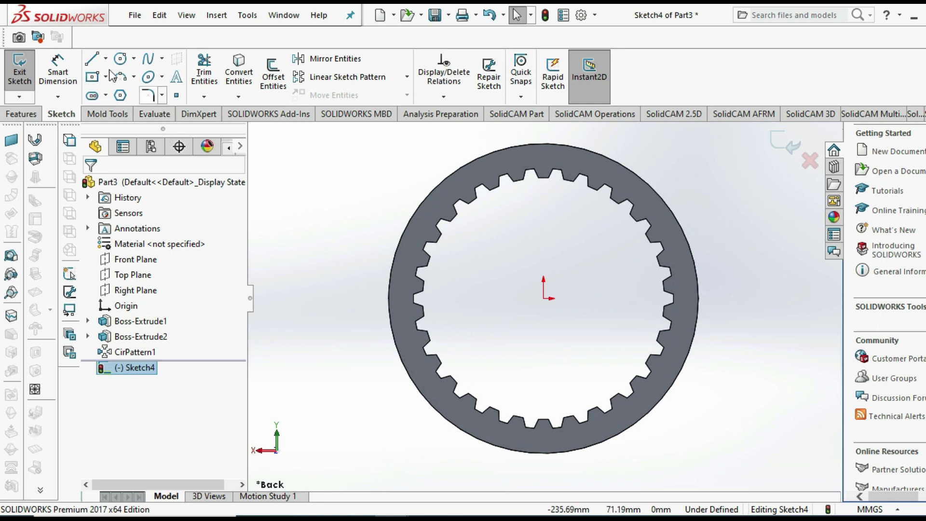
pyautogui.click(237, 78)
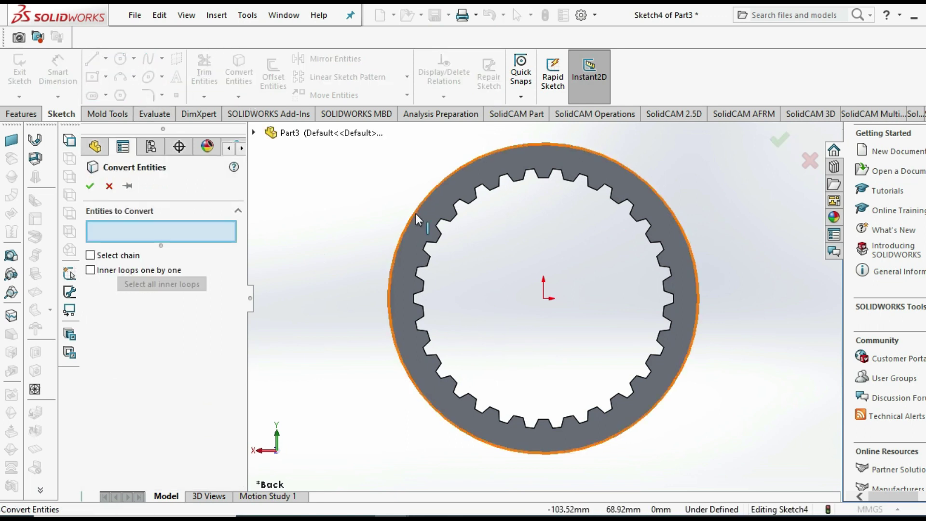
pyautogui.click(415, 214)
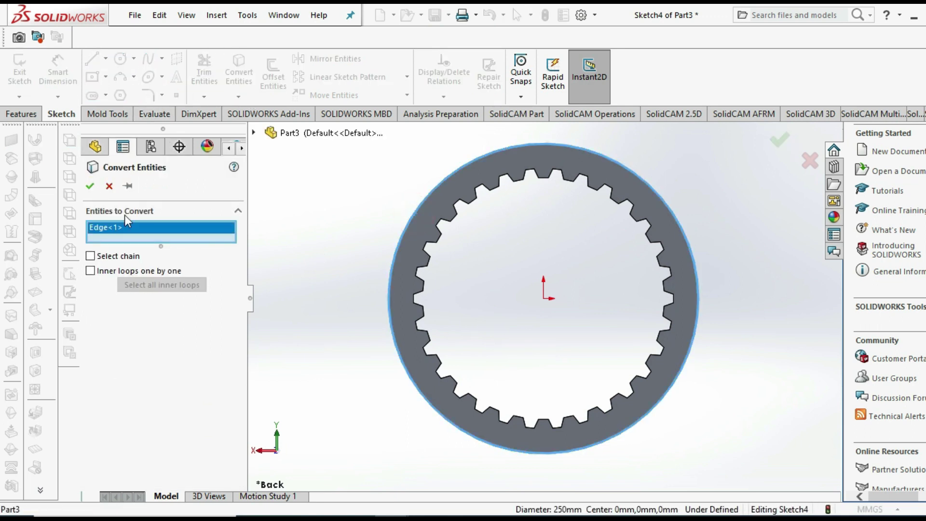
pyautogui.click(89, 186)
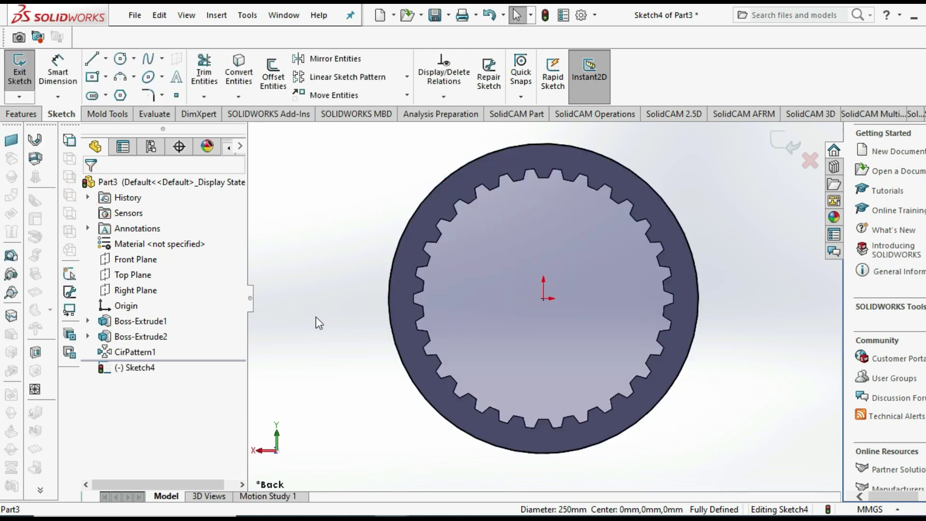
# Offset the outer circle 5 mm inward with Reverse checked.
pyautogui.click(273, 77)
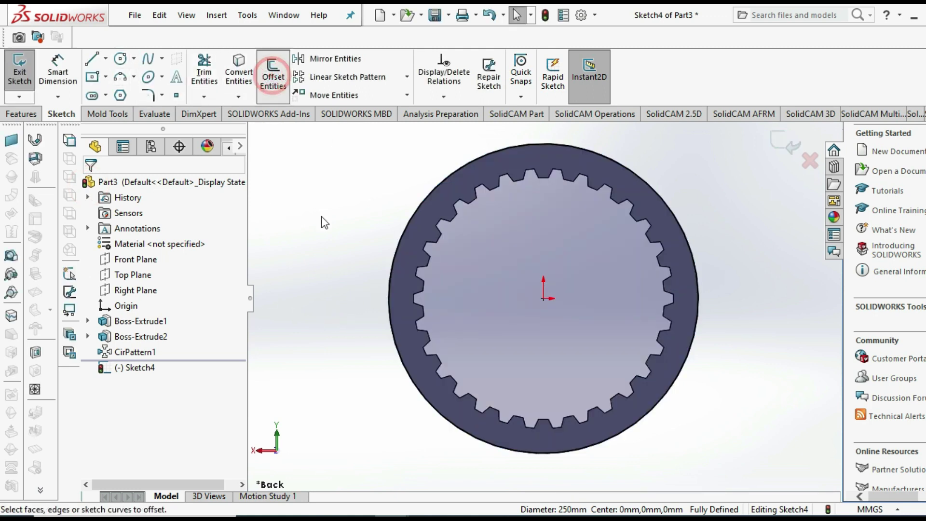
pyautogui.click(403, 241)
pyautogui.click(113, 258)
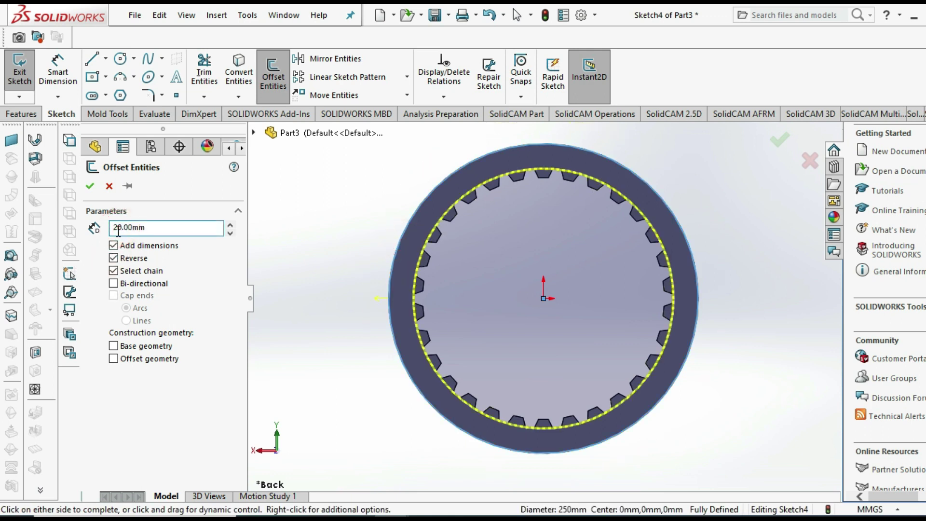
pyautogui.write('3')
pyautogui.press('Return')
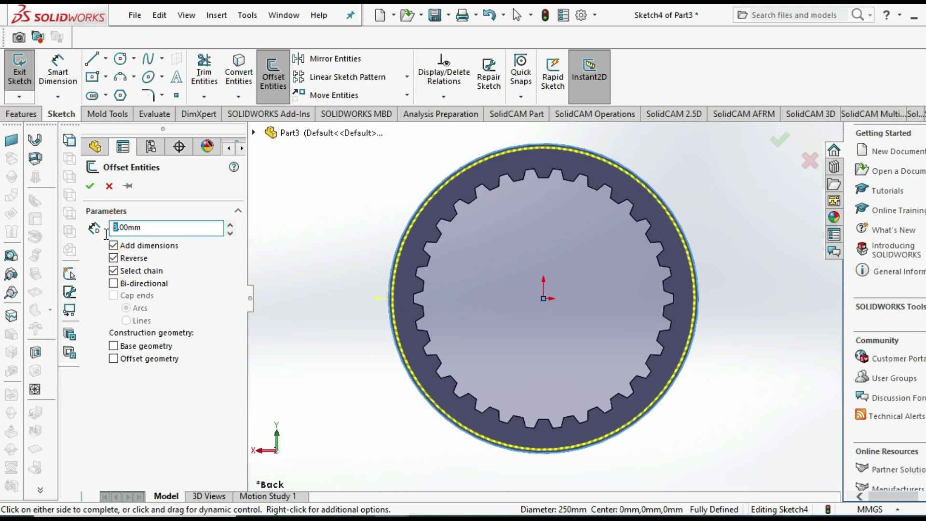
pyautogui.write('5')
pyautogui.press('Return')
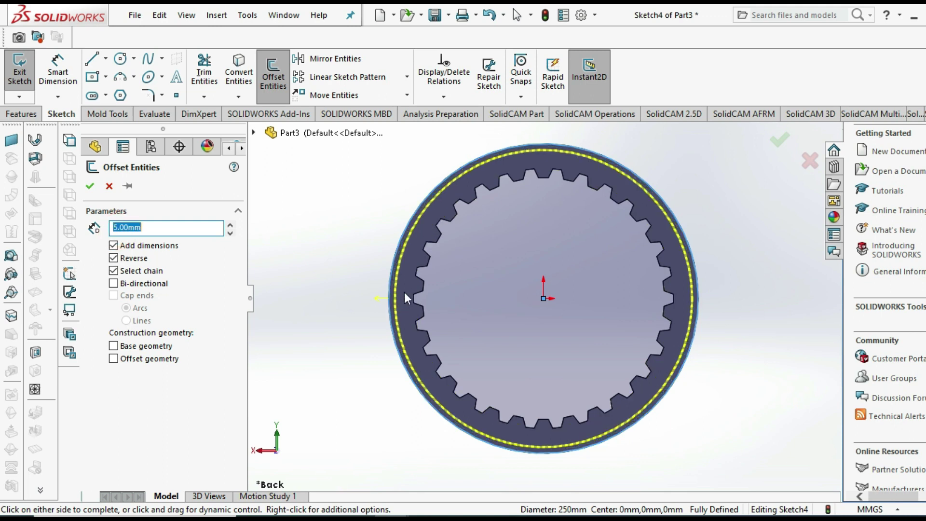
pyautogui.scroll(-3, 405, 298)
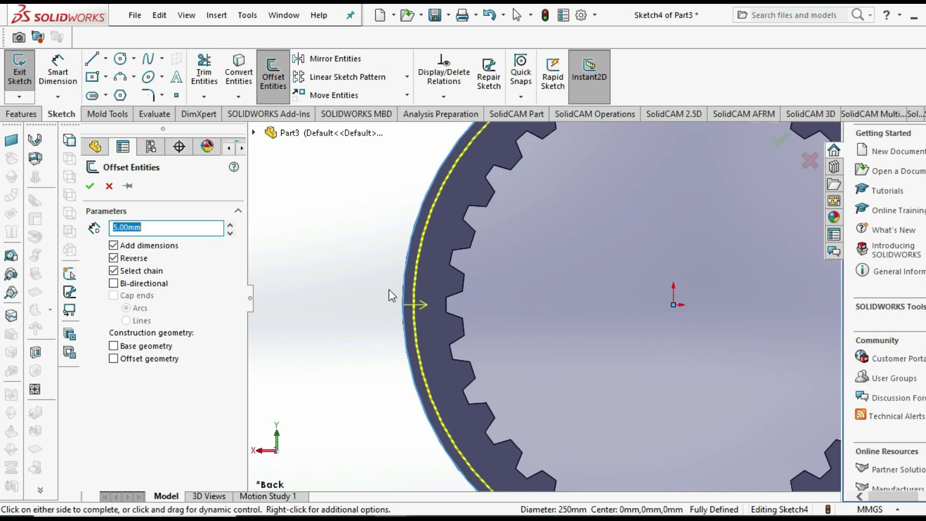
pyautogui.click(90, 186)
pyautogui.click(325, 324)
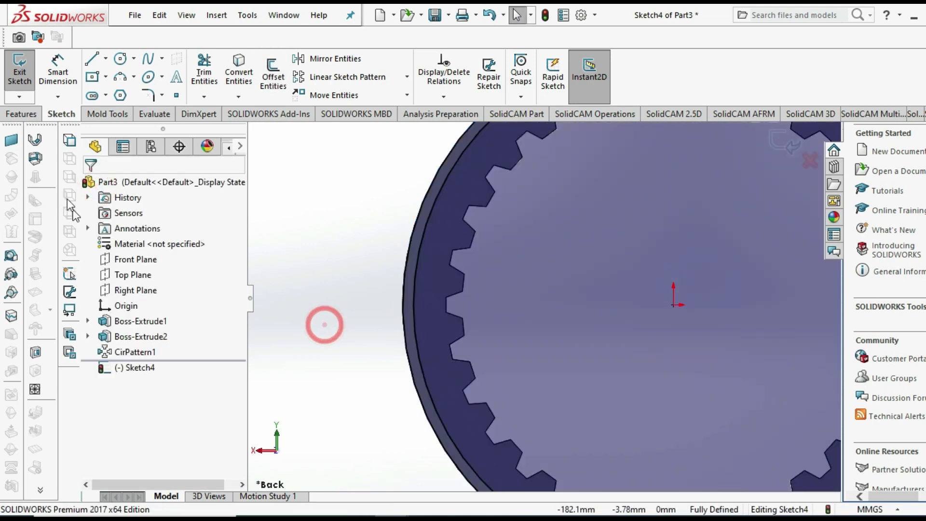
# Start an Extruded Cut from Sketch4, orbiting to check the ring's side.
pyautogui.click(34, 116)
pyautogui.click(209, 78)
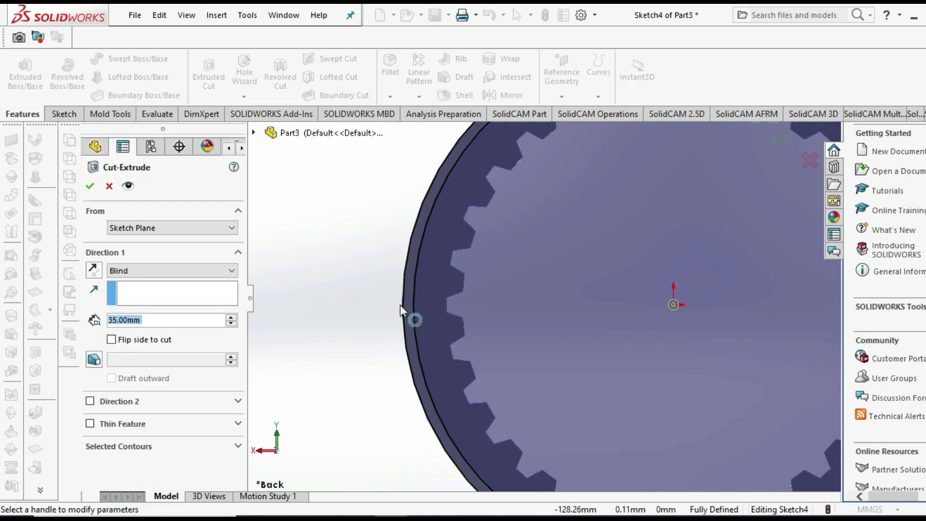
pyautogui.scroll(-3, 409, 303)
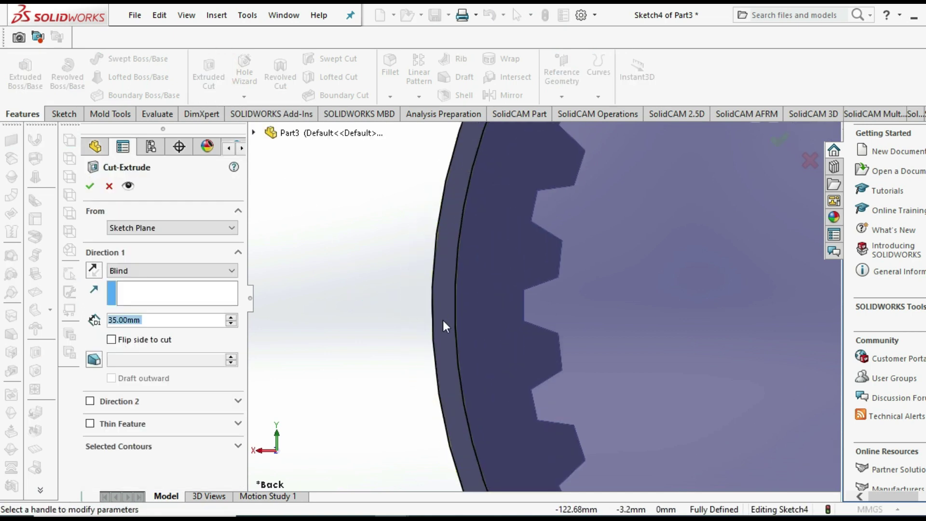
pyautogui.moveTo(368, 363); pyautogui.dragTo(401, 343, button='middle')
pyautogui.scroll(3, 401, 344)
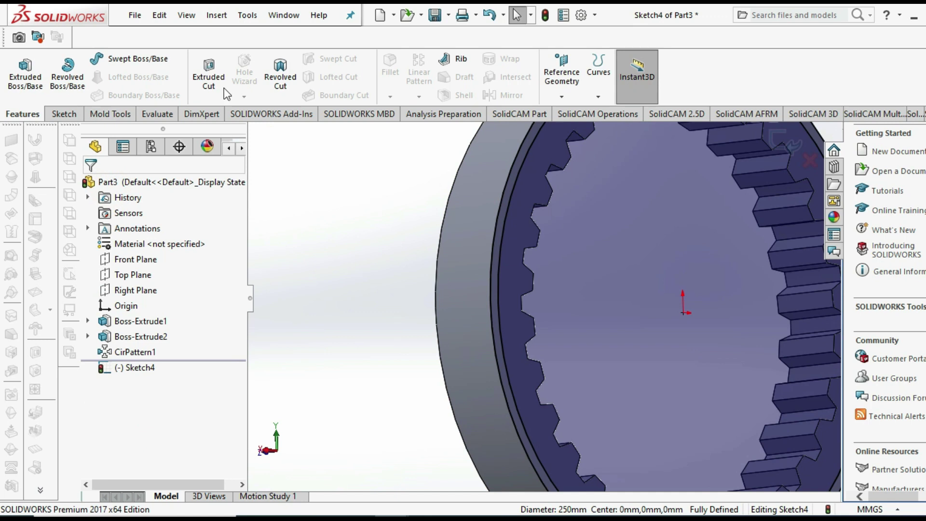
pyautogui.click(208, 84)
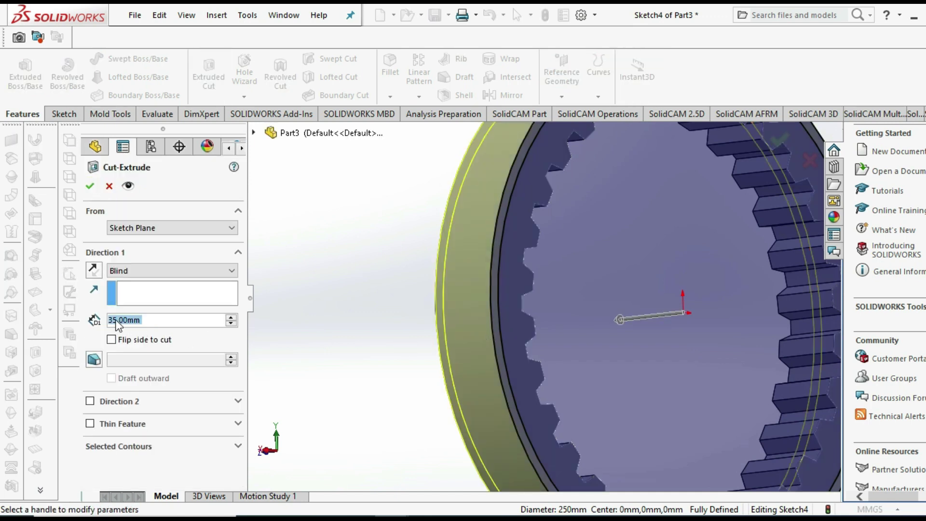
# Set the cut to Blind 10 mm deep, create Cut-Extrude1, and inspect the groove.
pyautogui.rightClick(118, 320)
pyautogui.doubleClick(118, 320)
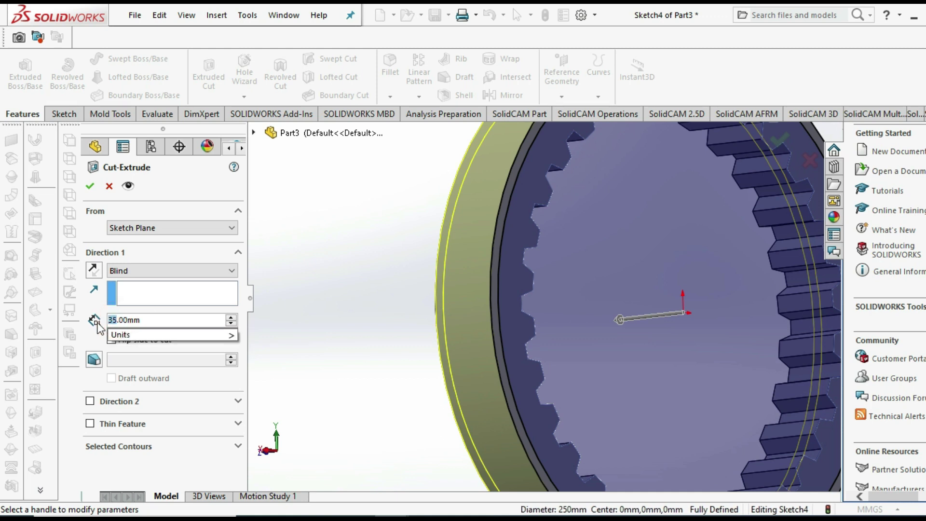
pyautogui.write('10')
pyautogui.press('Return')
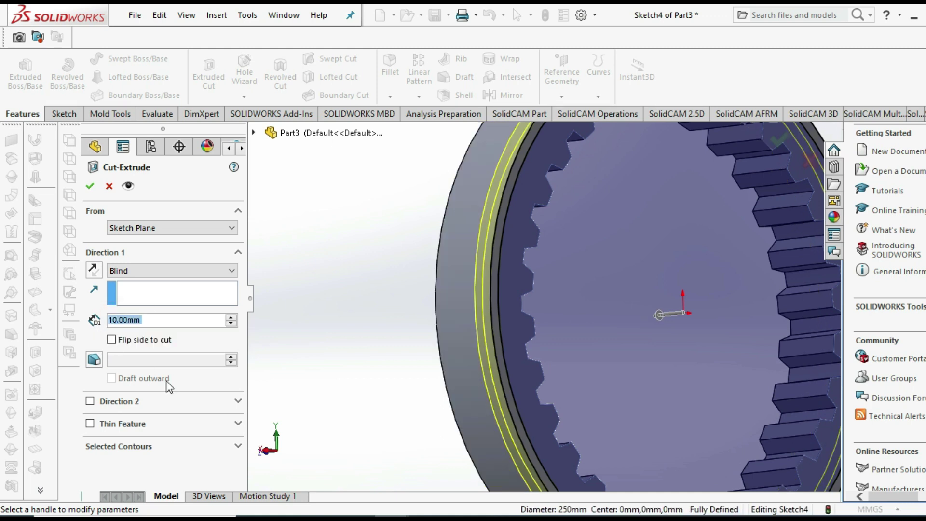
pyautogui.click(90, 186)
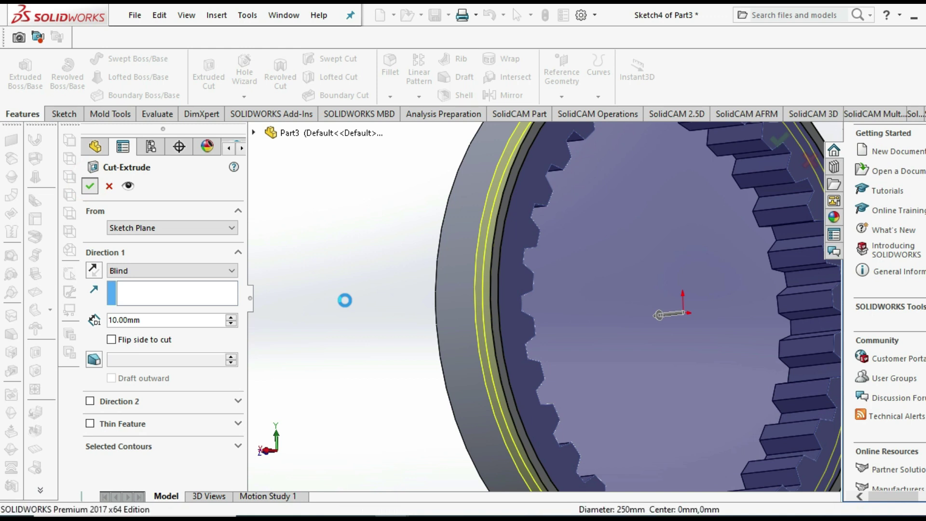
pyautogui.middleClick(346, 300)
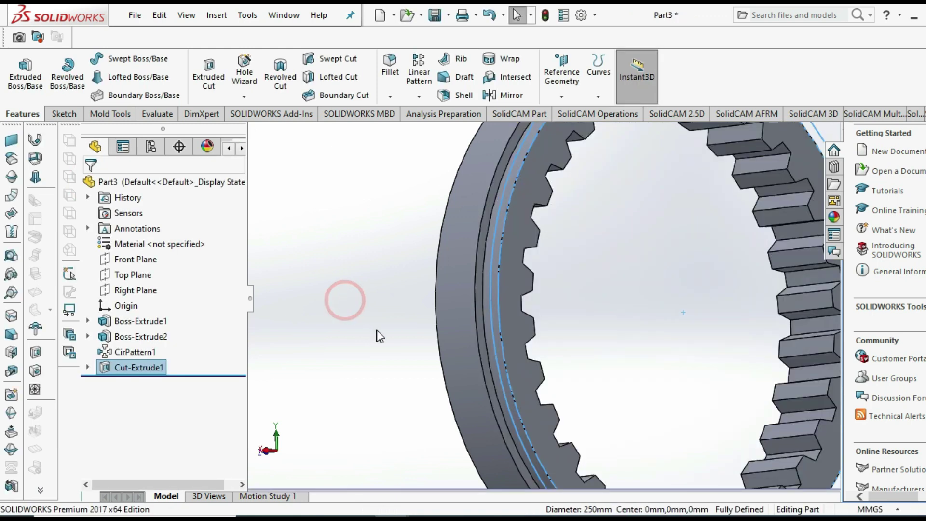
pyautogui.moveTo(376, 335)
pyautogui.mouseDown(button='middle')
pyautogui.moveTo(347, 342)
pyautogui.moveTo(366, 352)
pyautogui.mouseUp(button='middle')
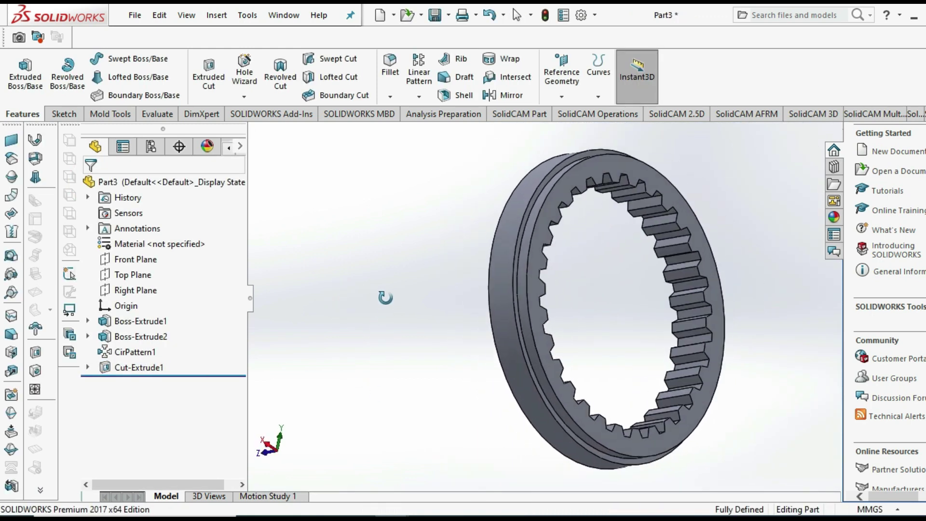
pyautogui.scroll(-3, 525, 375)
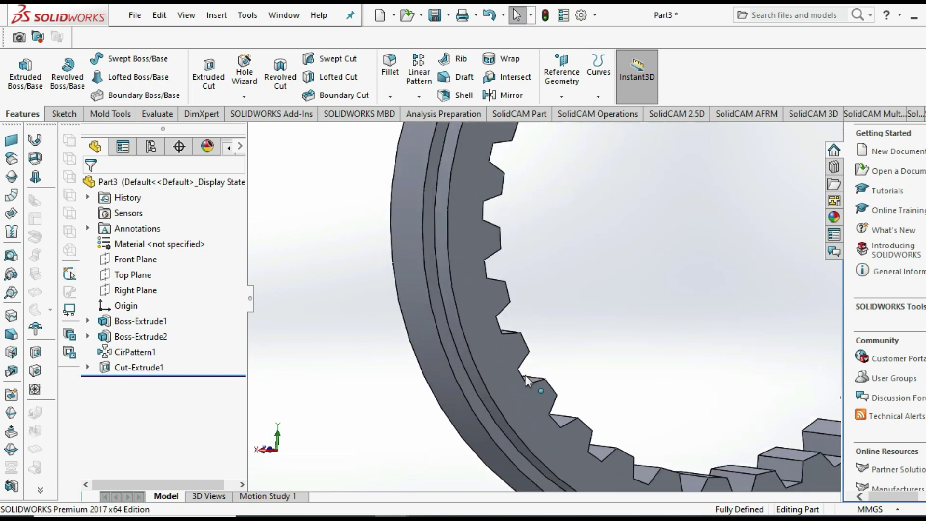